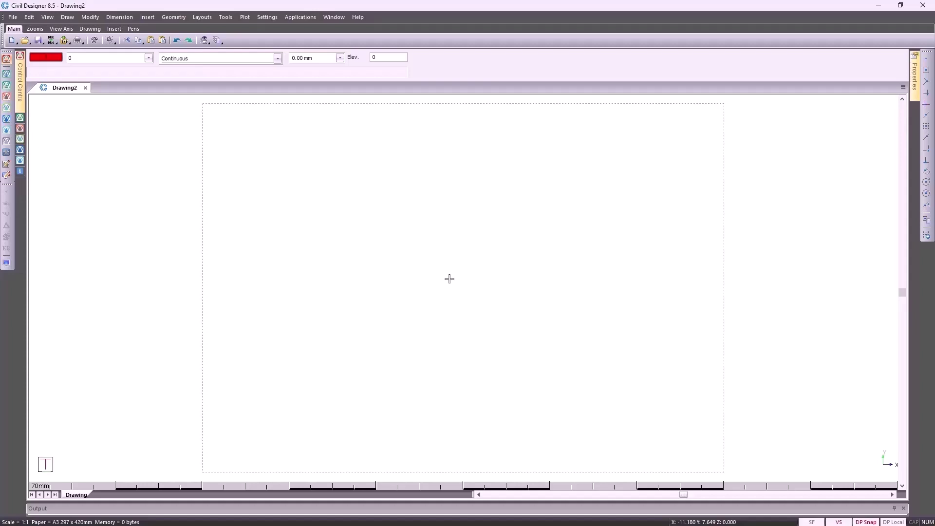
Step: In survey mode, link the project terrain to a new Webinar Example.dt8 file in 5_Project Settings
{"action": "left_click", "coordinate": [6, 73]}
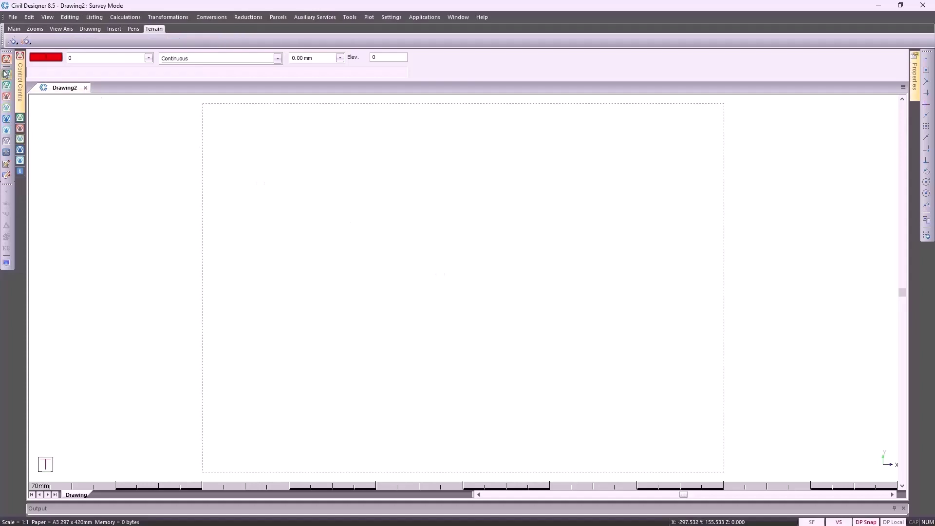
{"action": "left_click", "coordinate": [13, 17]}
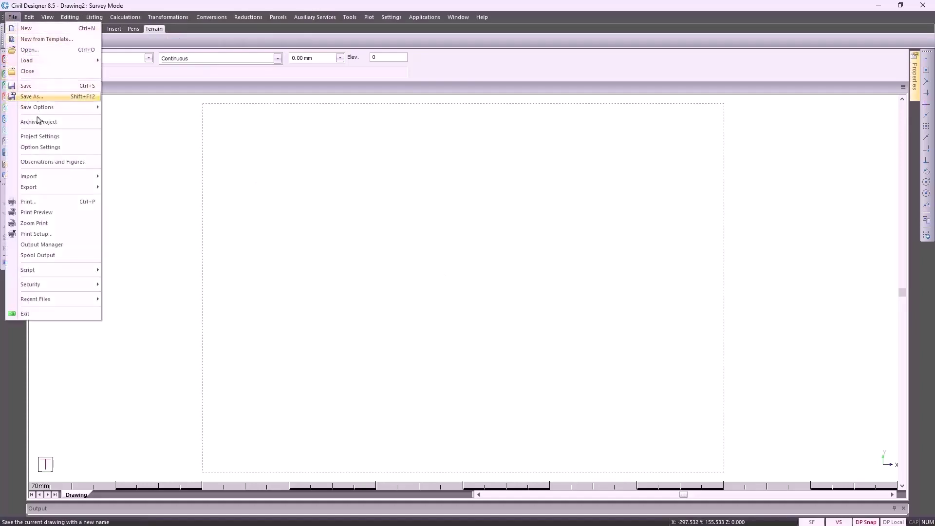
{"action": "left_click", "coordinate": [39, 138]}
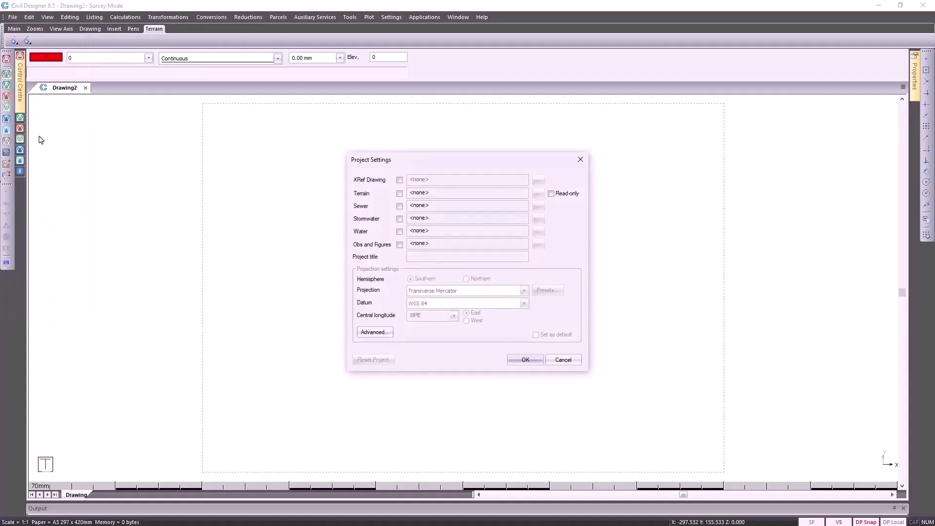
{"action": "left_click", "coordinate": [399, 194]}
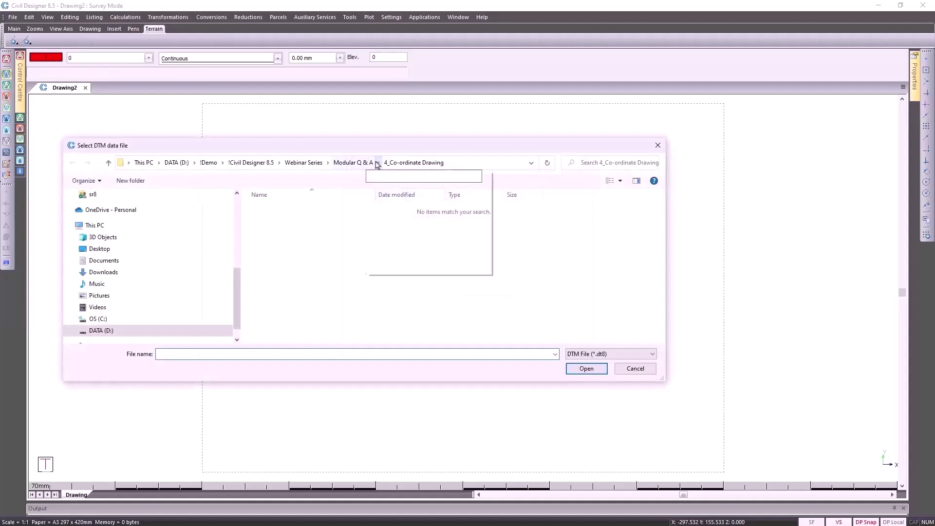
{"action": "left_click", "coordinate": [378, 163]}
{"action": "left_click", "coordinate": [399, 217]}
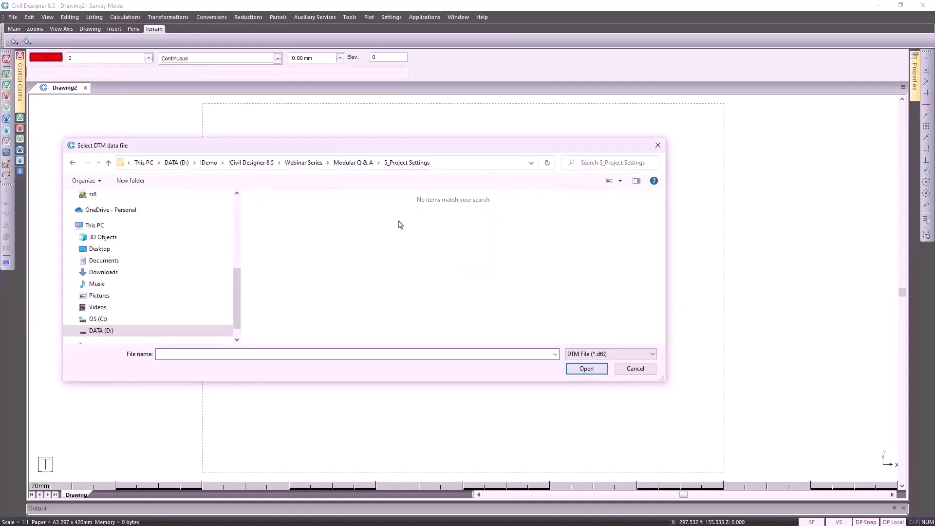
{"action": "left_click", "coordinate": [188, 355]}
{"action": "type", "text": "Webinar Example"}
{"action": "left_click", "coordinate": [594, 369]}
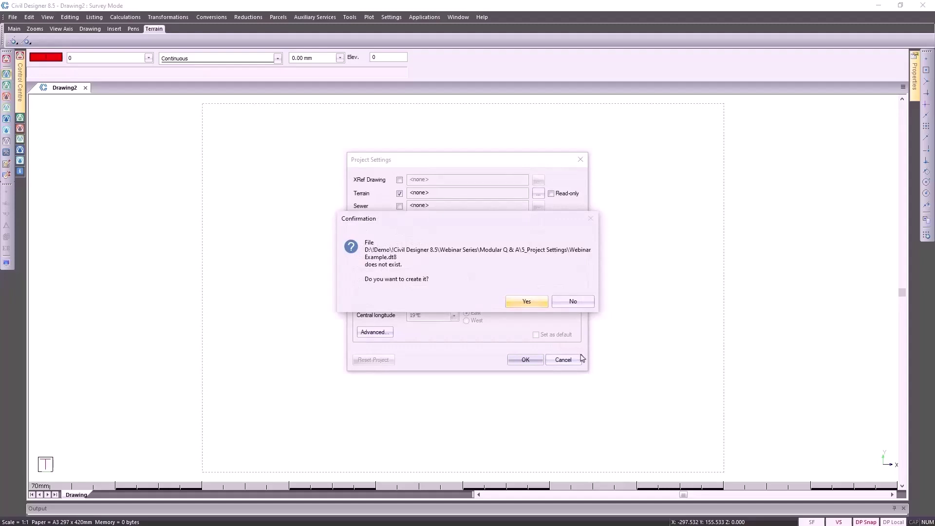
{"action": "left_click", "coordinate": [526, 302]}
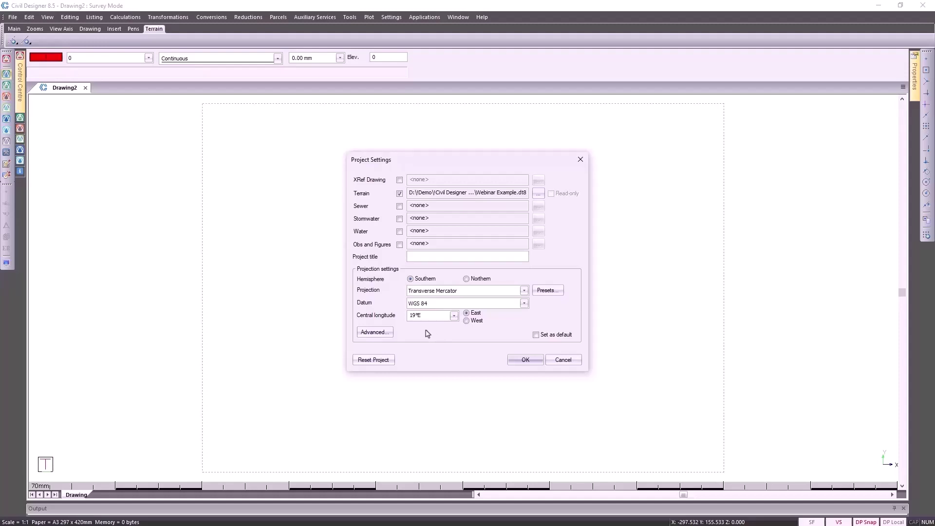
Step: Browse the preset coordinate systems under the World region and search the areas for Ireland
{"action": "left_click", "coordinate": [546, 290]}
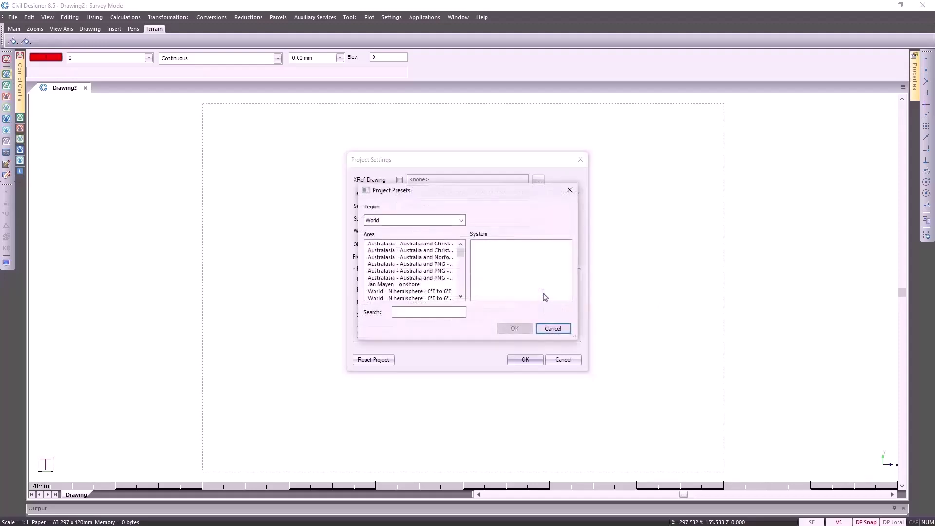
{"action": "left_click", "coordinate": [461, 220]}
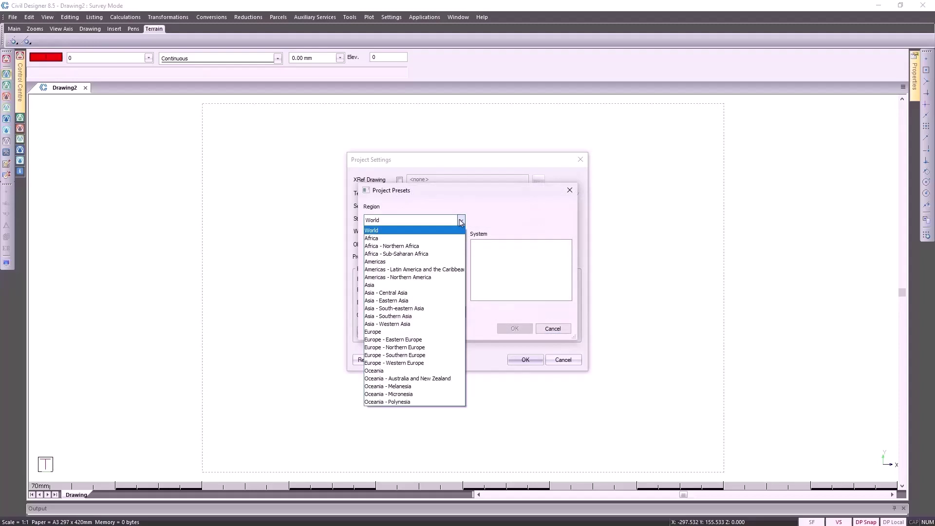
{"action": "left_click", "coordinate": [461, 220]}
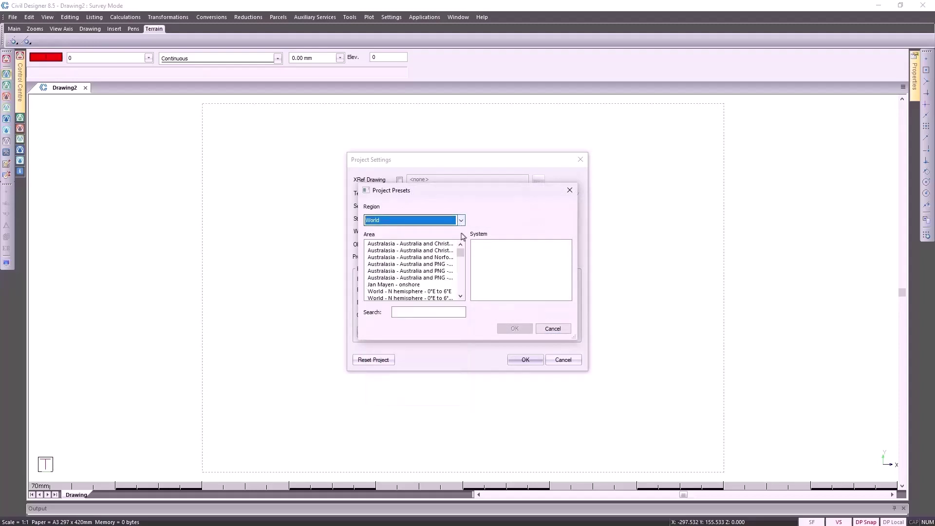
{"action": "mouse_move", "coordinate": [461, 253]}
{"action": "left_mouse_down"}
{"action": "mouse_move", "coordinate": [464, 290]}
{"action": "mouse_move", "coordinate": [461, 250]}
{"action": "left_mouse_up"}
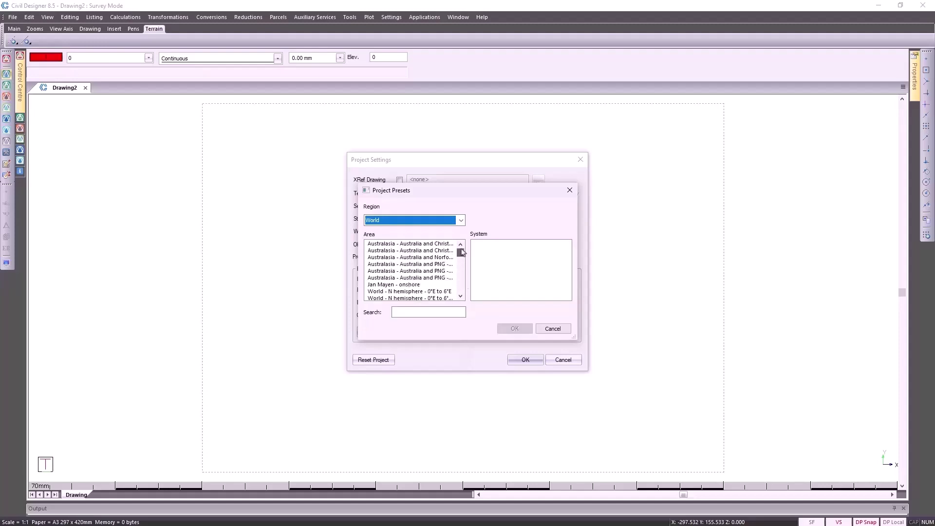
{"action": "left_click", "coordinate": [405, 313]}
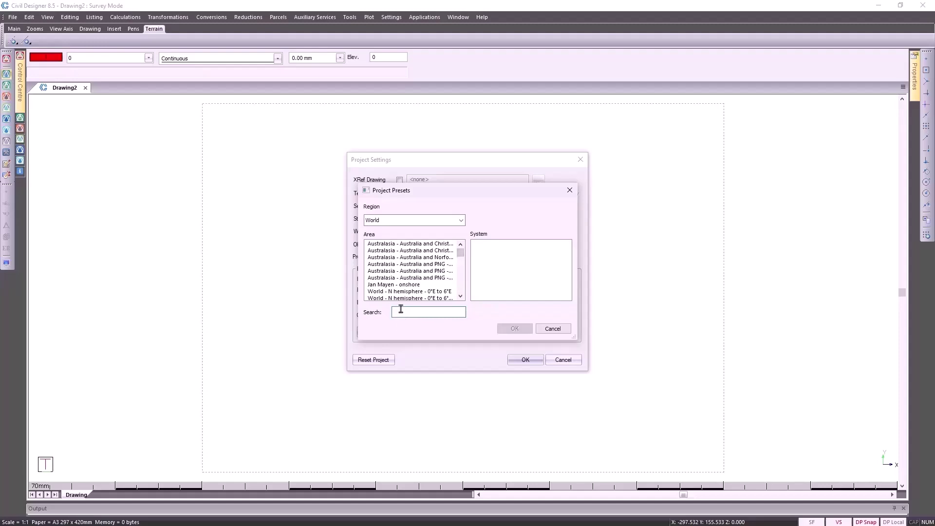
{"action": "type", "text": "I"}
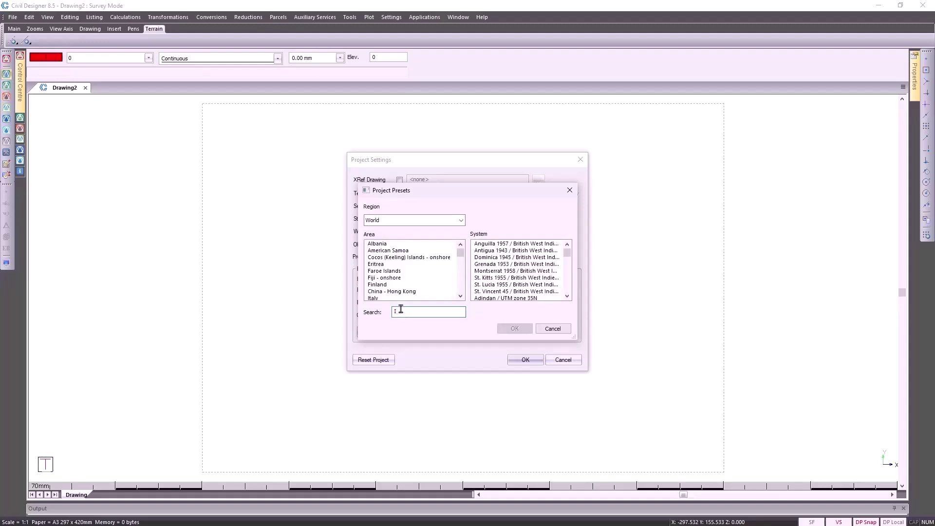
{"action": "type", "text": "reland"}
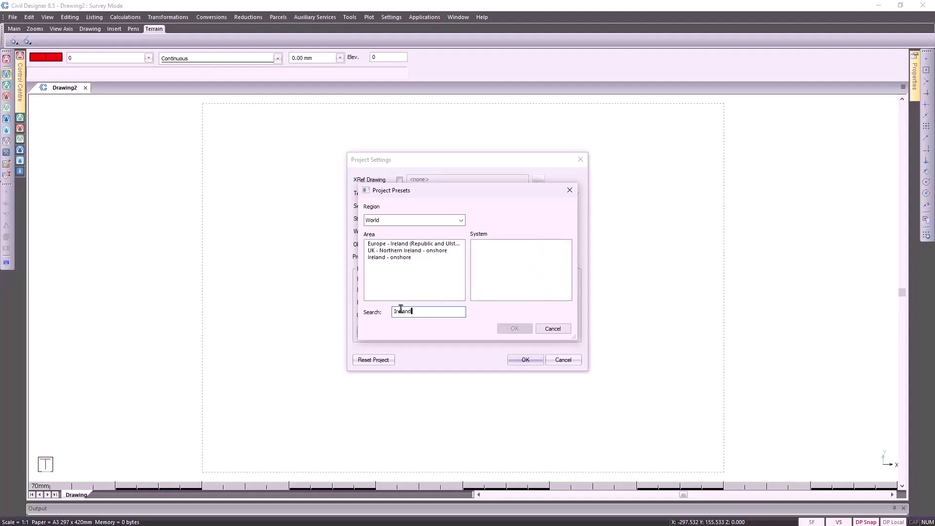
{"action": "left_click", "coordinate": [397, 244]}
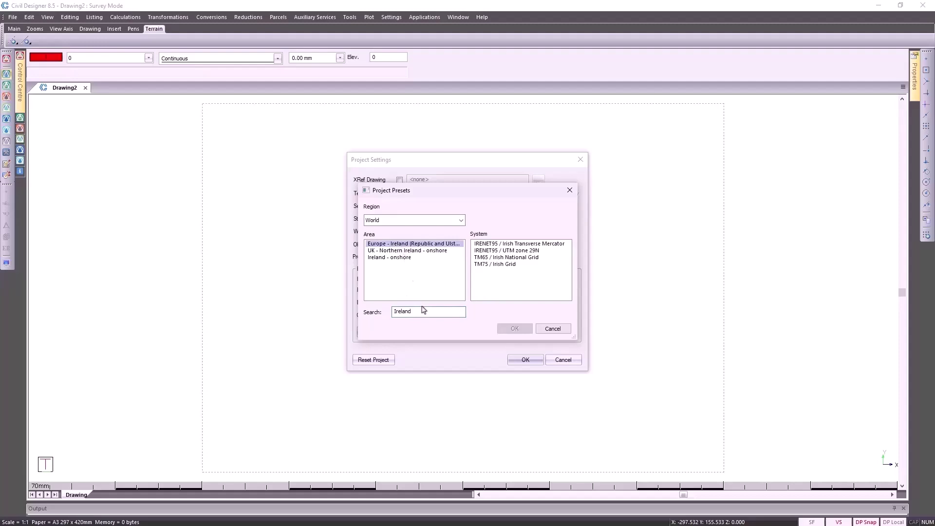
Step: Apply the Ghana - onshore Accra / Ghana National Grid preset, then revert to the Traditional projection setup
{"action": "left_click_drag", "start_coordinate": [423, 311], "coordinate": [375, 311]}
{"action": "type", "text": "Ghan"}
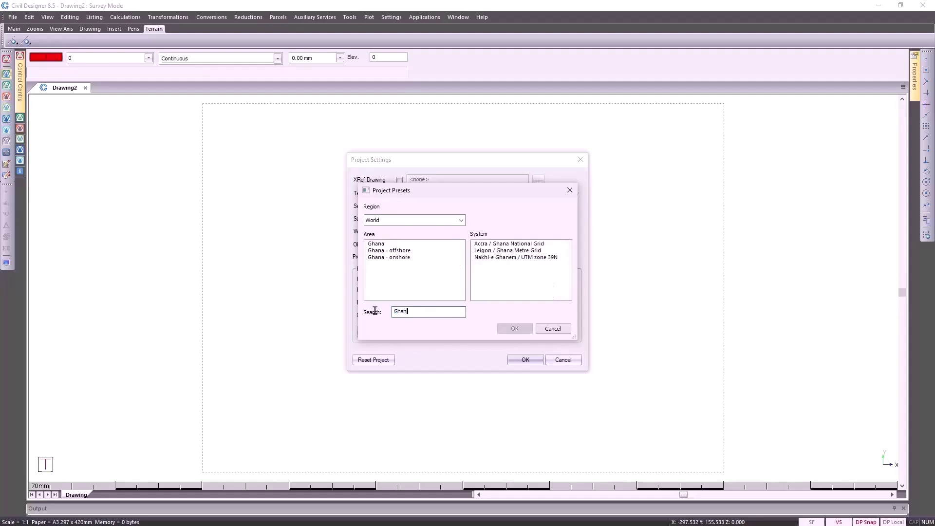
{"action": "left_click", "coordinate": [383, 251]}
{"action": "left_click", "coordinate": [386, 257]}
{"action": "left_click", "coordinate": [479, 246]}
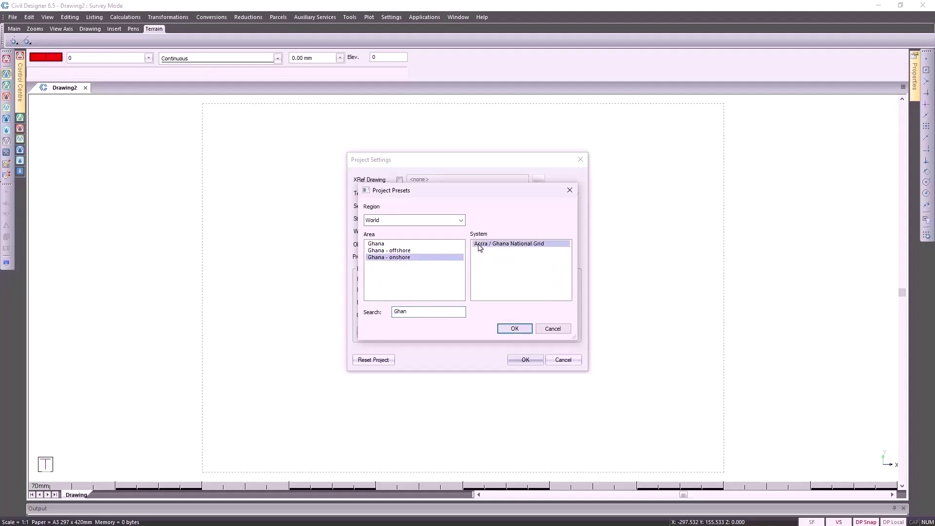
{"action": "left_click", "coordinate": [515, 329]}
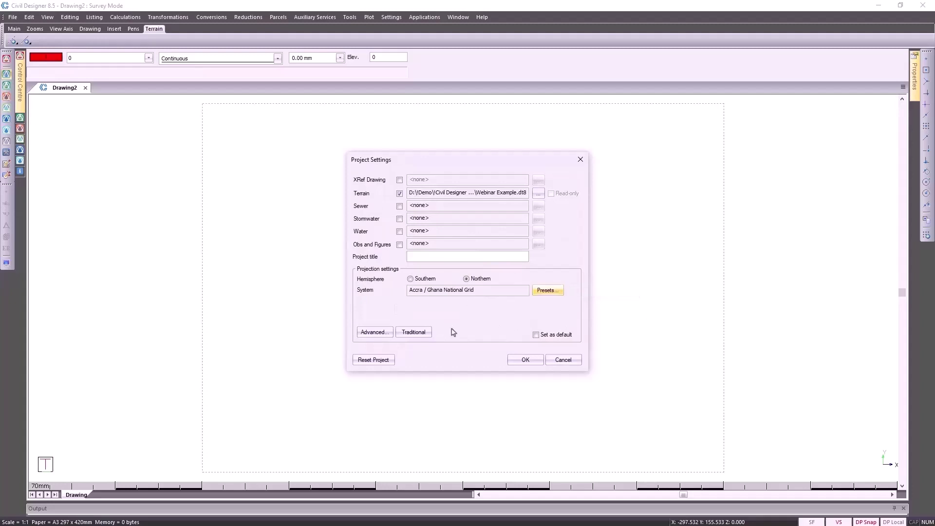
{"action": "left_click", "coordinate": [417, 333]}
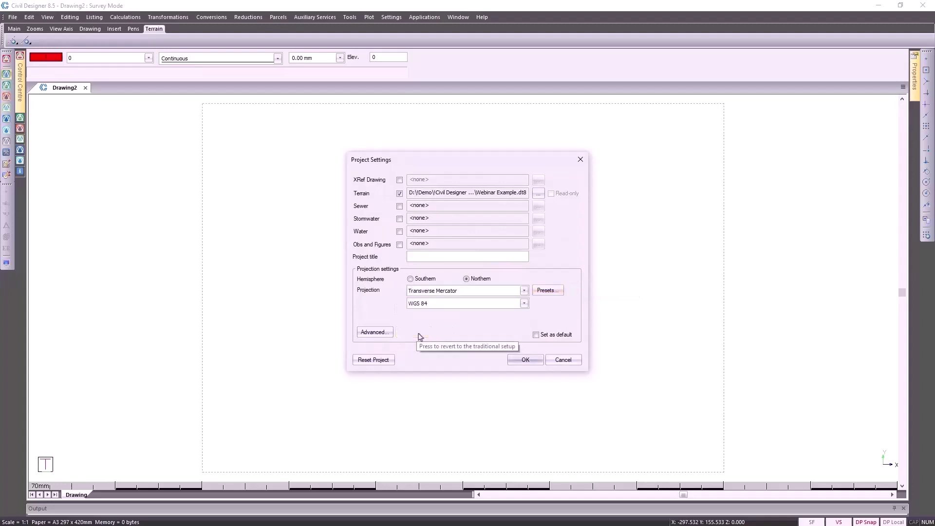
Step: Switch the project hemisphere back to Southern
{"action": "left_click", "coordinate": [422, 280]}
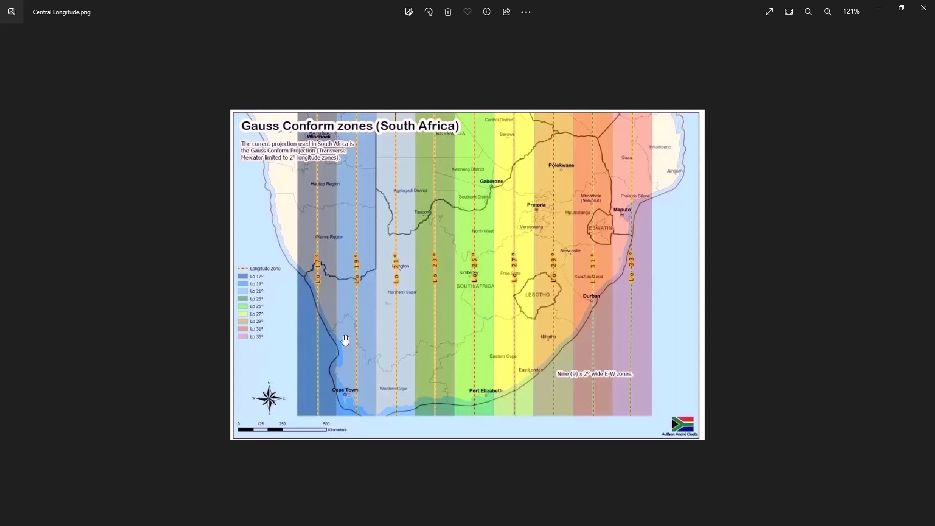
Step: Close the zones map, accept Project Settings, and load a survey .dat file via ASCII YXZ Single File import
{"action": "left_click", "coordinate": [924, 9]}
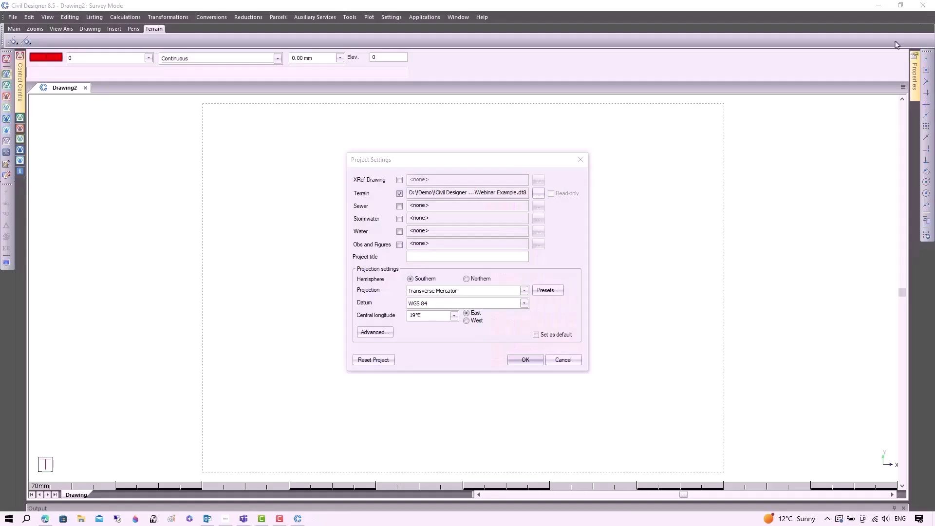
{"action": "left_click", "coordinate": [523, 360]}
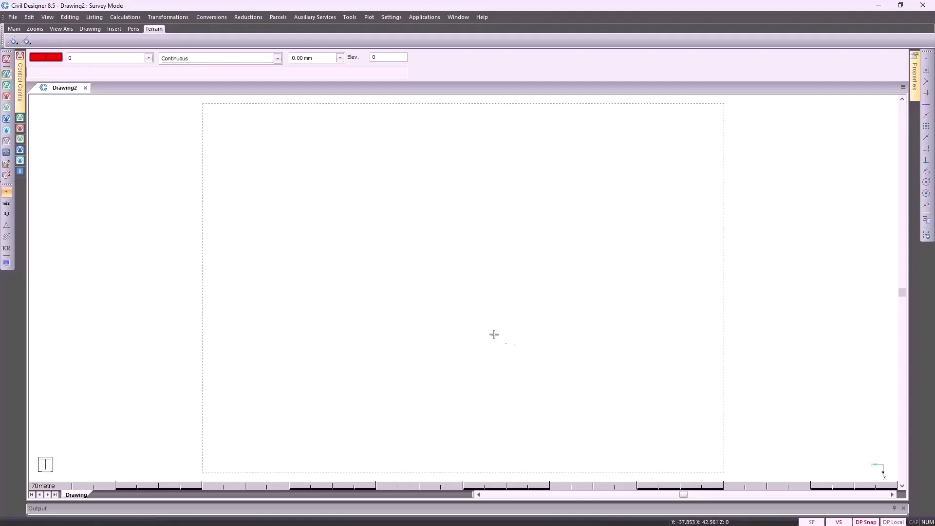
{"action": "left_click", "coordinate": [14, 18]}
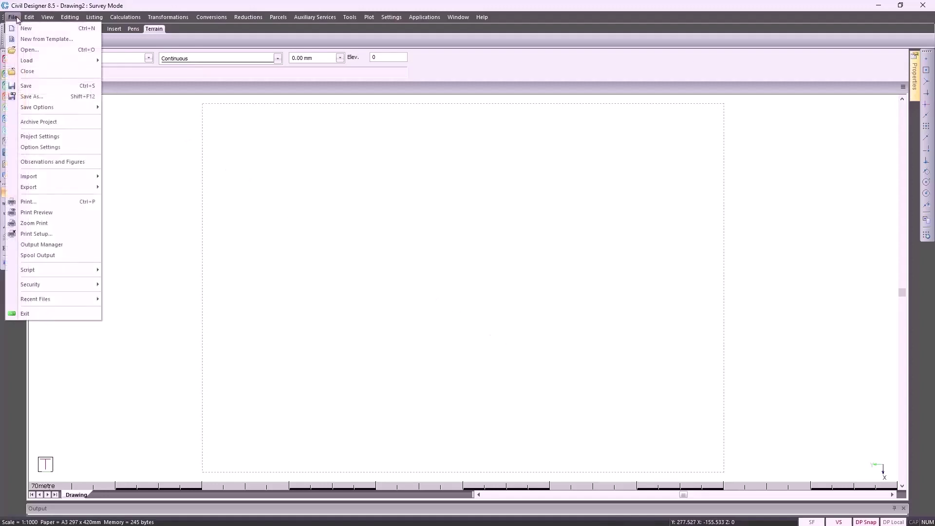
{"action": "mouse_move", "coordinate": [41, 176]}
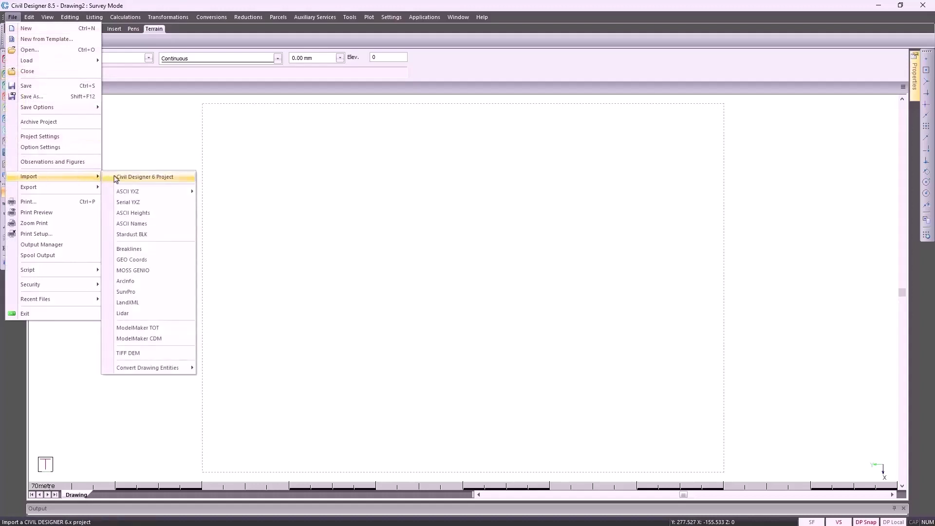
{"action": "mouse_move", "coordinate": [185, 192]}
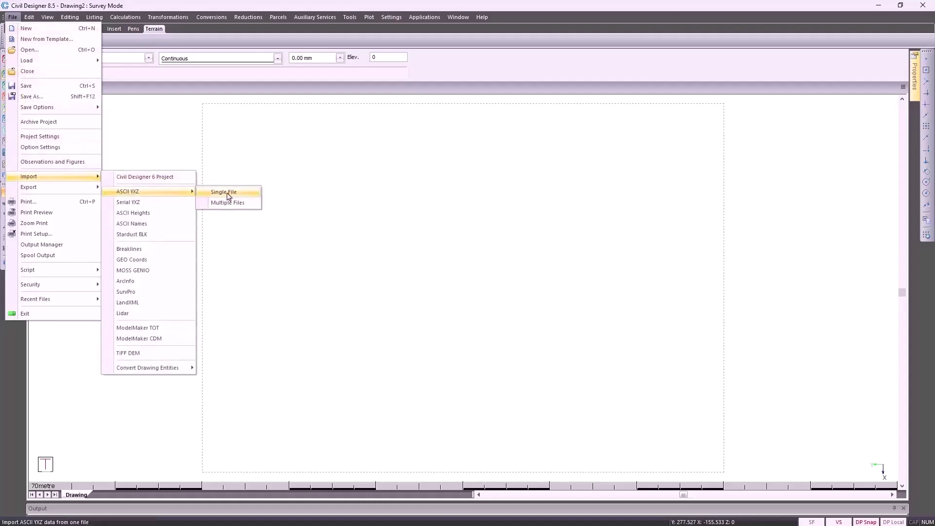
{"action": "left_click", "coordinate": [229, 193]}
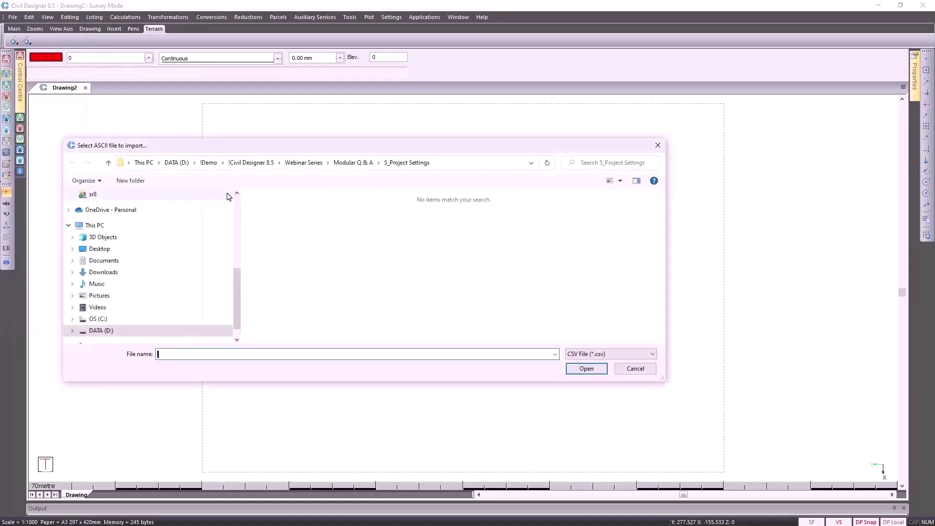
{"action": "left_click", "coordinate": [583, 355]}
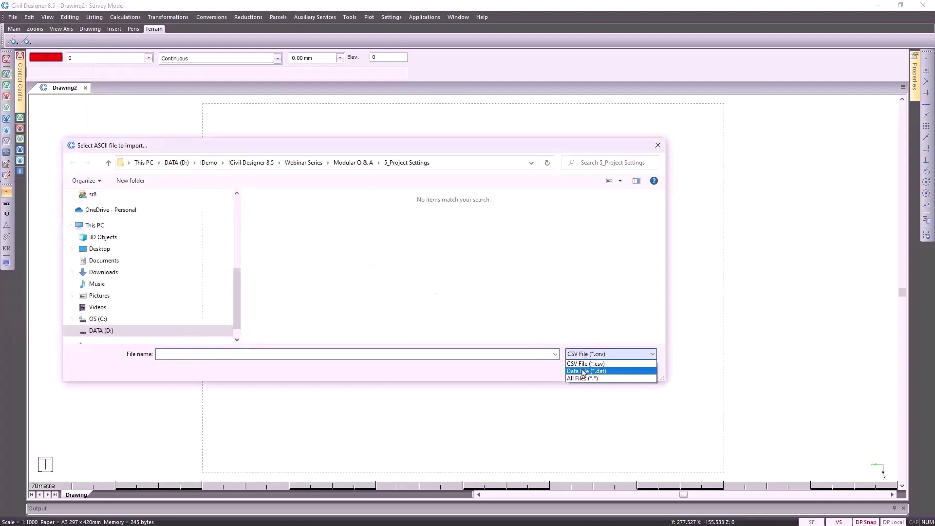
{"action": "left_click", "coordinate": [584, 371]}
{"action": "double_click", "coordinate": [276, 210]}
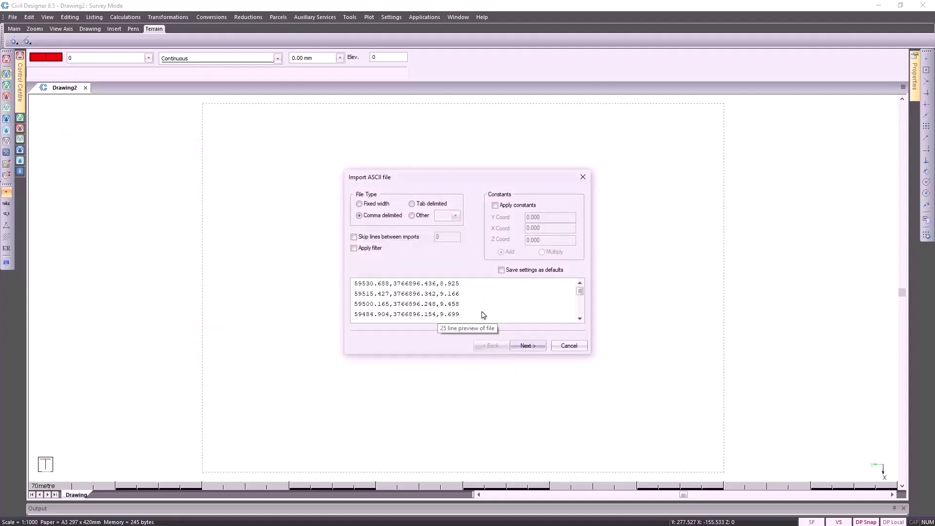
Step: Map the first three columns as X Coord, Y Coord and Z Coord and run the import
{"action": "left_click", "coordinate": [530, 346]}
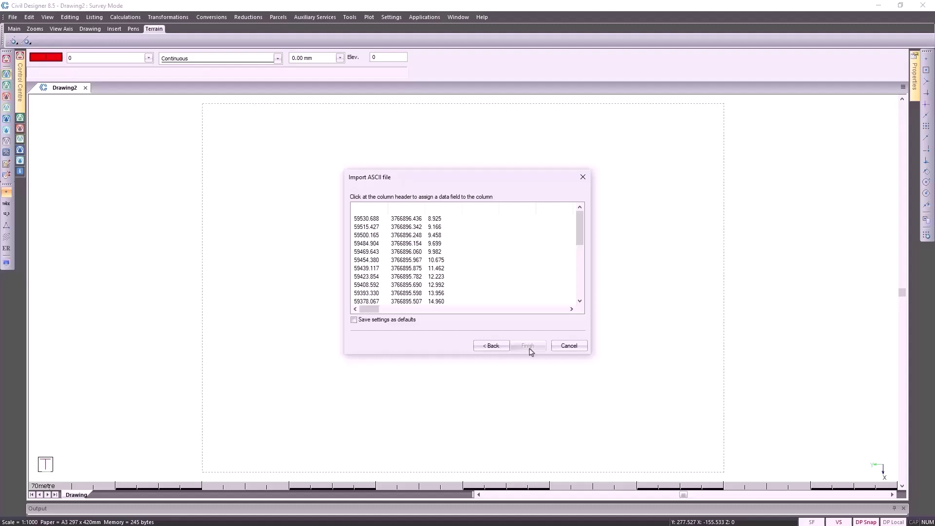
{"action": "left_click", "coordinate": [366, 210]}
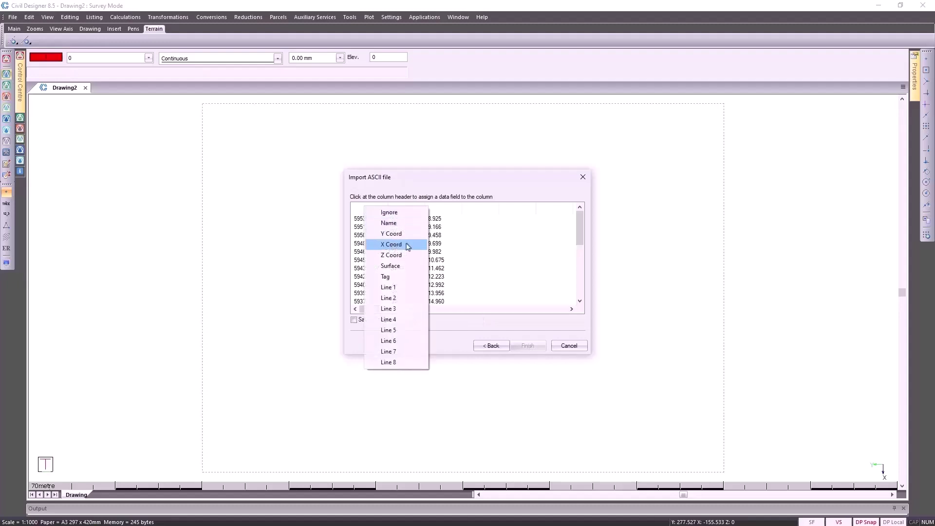
{"action": "left_click", "coordinate": [408, 245]}
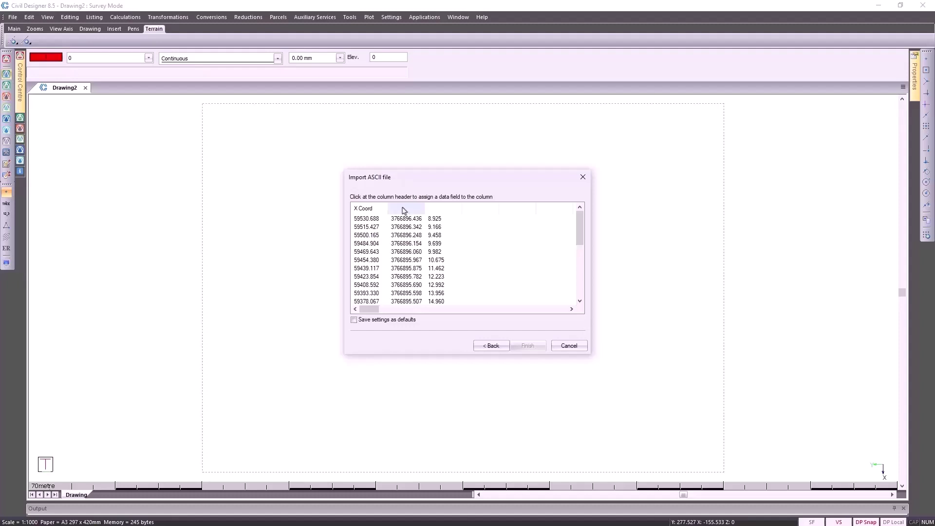
{"action": "left_click", "coordinate": [407, 209]}
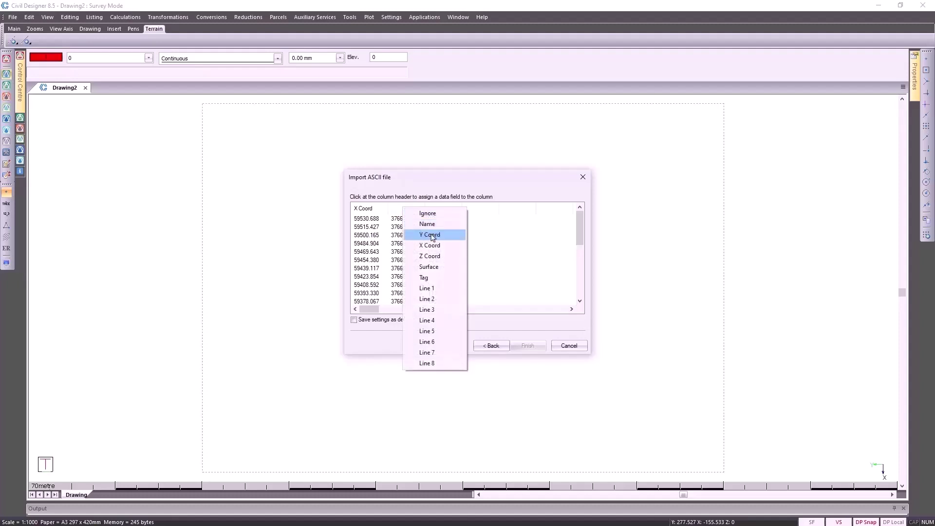
{"action": "left_click", "coordinate": [433, 235]}
{"action": "left_click", "coordinate": [445, 209]}
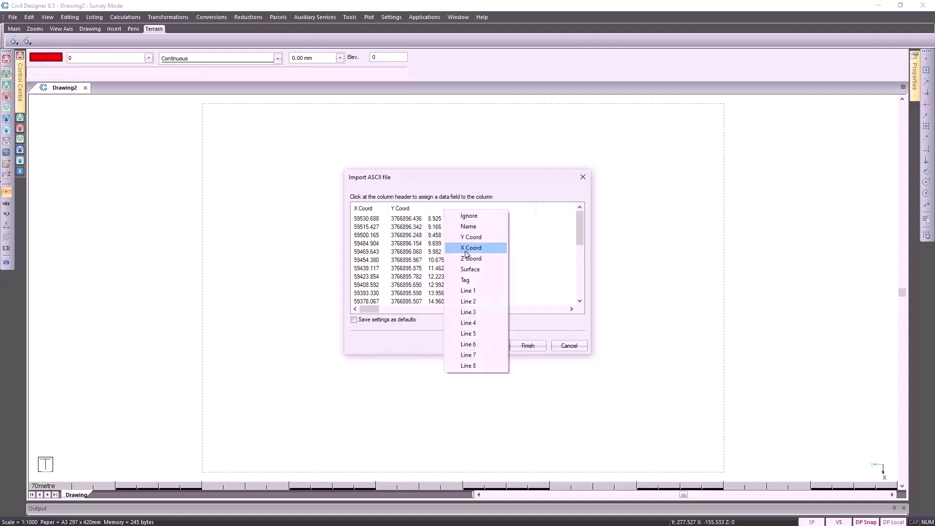
{"action": "left_click", "coordinate": [469, 259]}
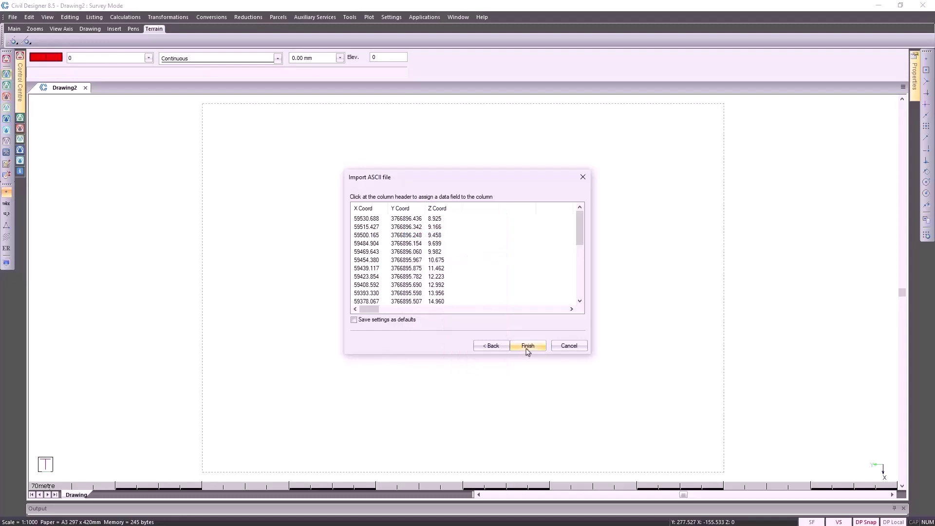
{"action": "left_click", "coordinate": [527, 346]}
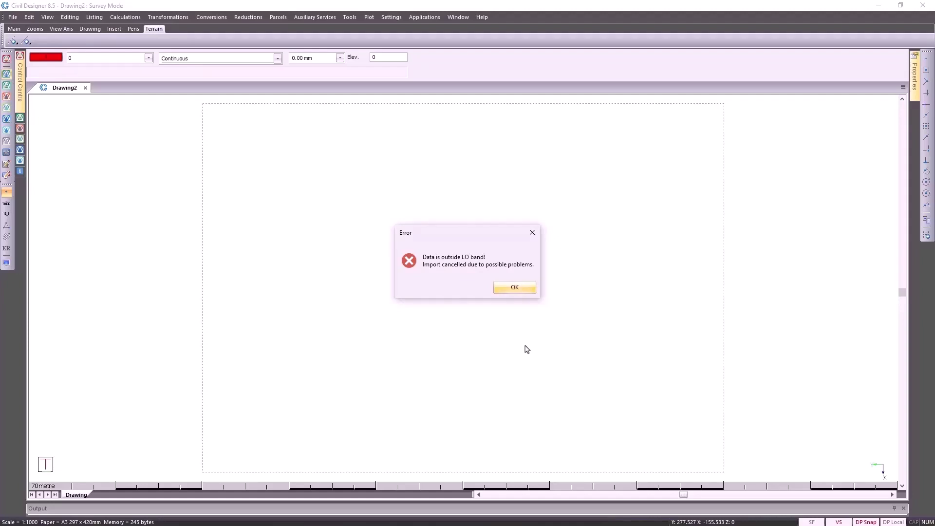
Step: Dismiss the LO band error and restart the ASCII YXZ single-file import with LO Band.dat
{"action": "left_click", "coordinate": [514, 288]}
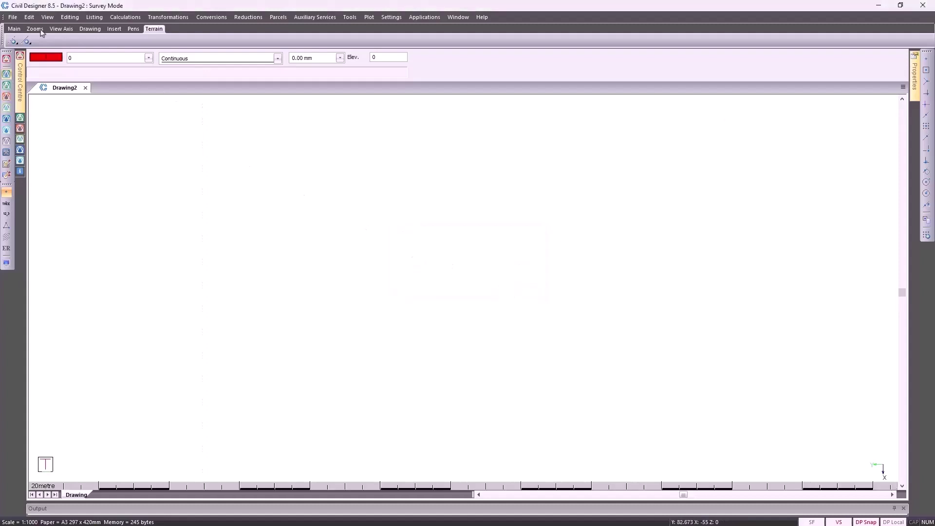
{"action": "left_click", "coordinate": [12, 18]}
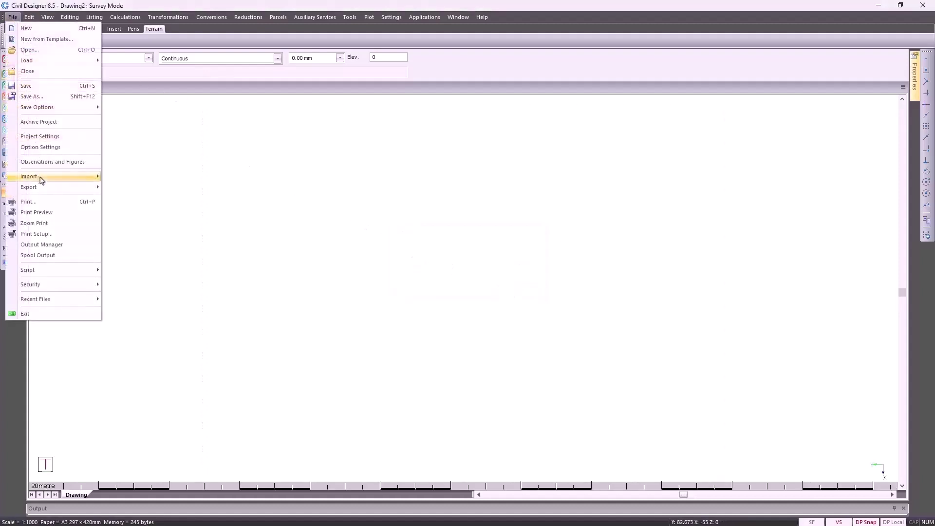
{"action": "mouse_move", "coordinate": [41, 178]}
{"action": "mouse_move", "coordinate": [193, 191]}
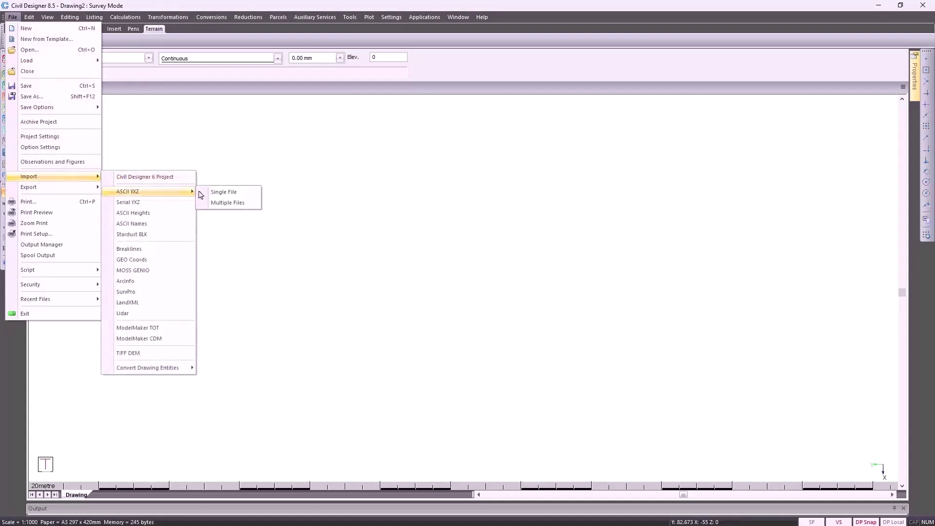
{"action": "left_click", "coordinate": [233, 193]}
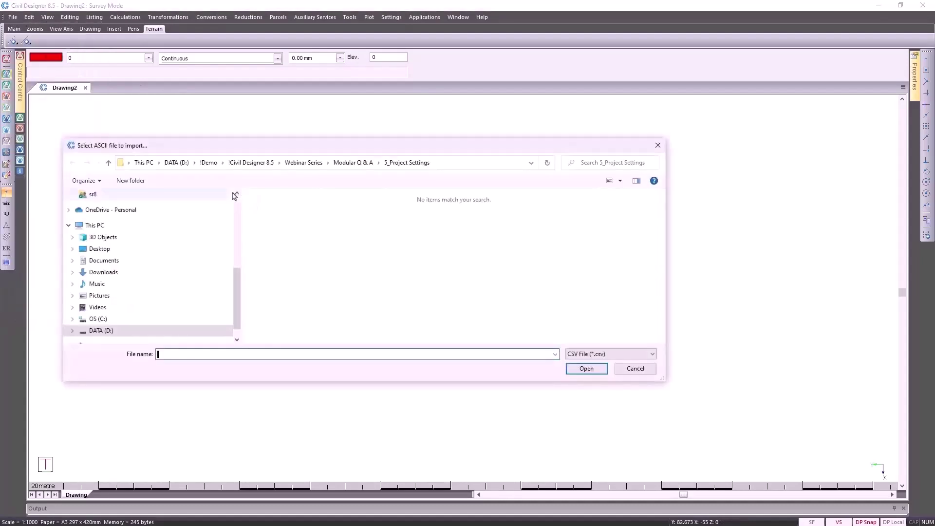
{"action": "left_click", "coordinate": [583, 355]}
{"action": "left_click", "coordinate": [583, 372]}
{"action": "left_click", "coordinate": [281, 223]}
{"action": "double_click", "coordinate": [281, 223]}
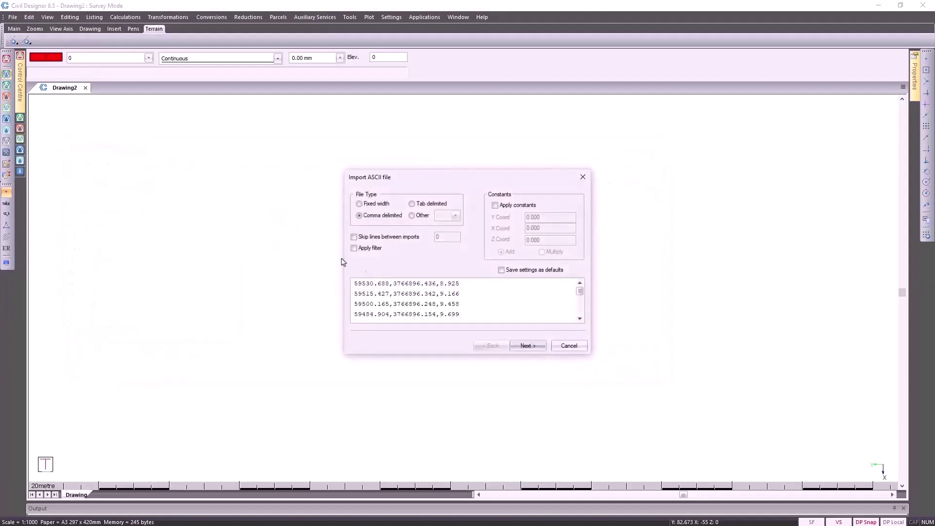
Step: Assign the columns as Y Coord, X Coord and Z Coord, leaving the fourth column unassigned
{"action": "left_click", "coordinate": [525, 345]}
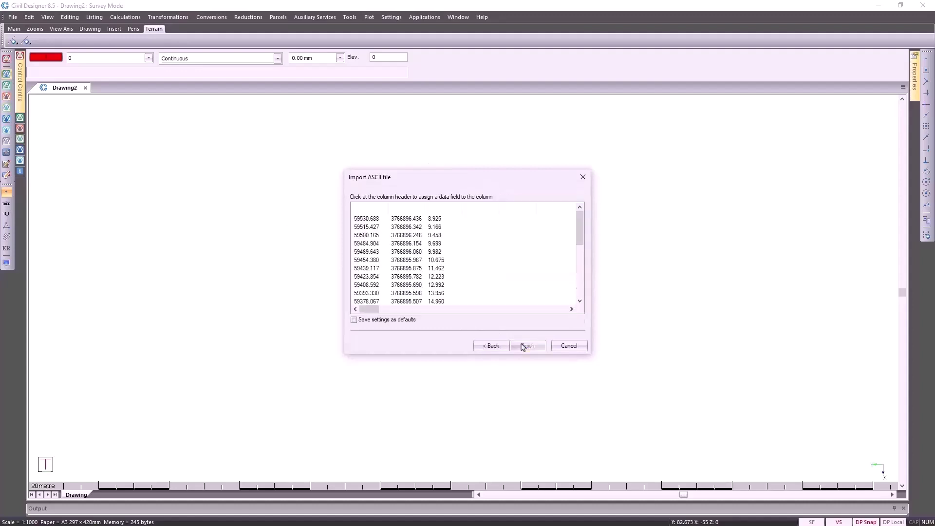
{"action": "left_click", "coordinate": [372, 211]}
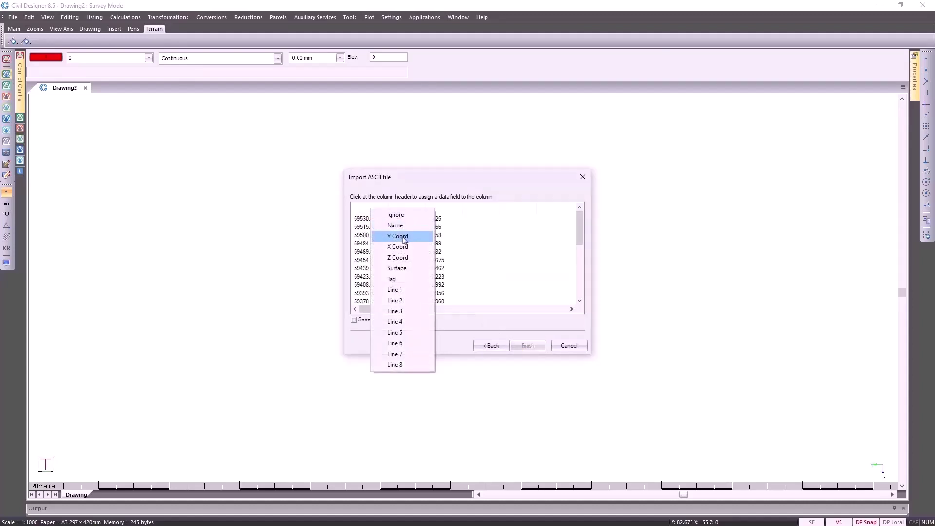
{"action": "left_click", "coordinate": [403, 237]}
{"action": "left_click", "coordinate": [398, 209]}
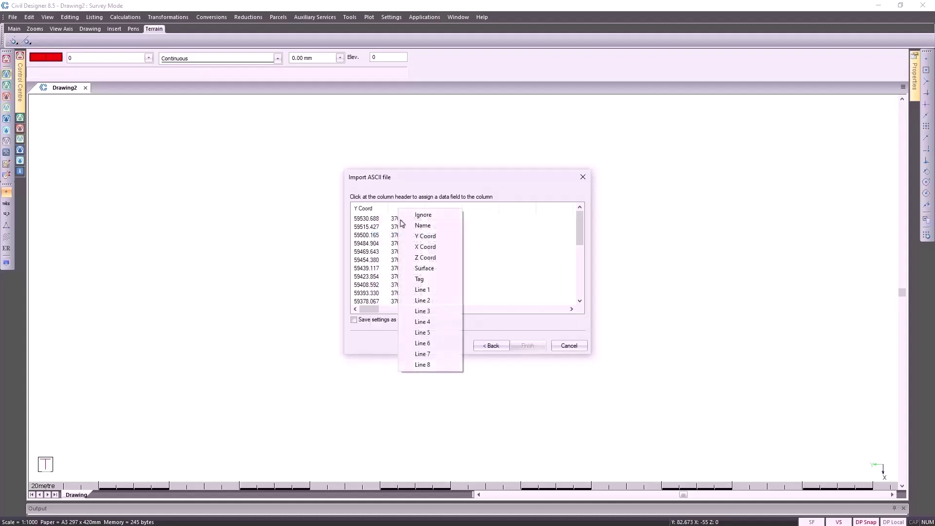
{"action": "left_click", "coordinate": [424, 247]}
{"action": "left_click", "coordinate": [439, 209]}
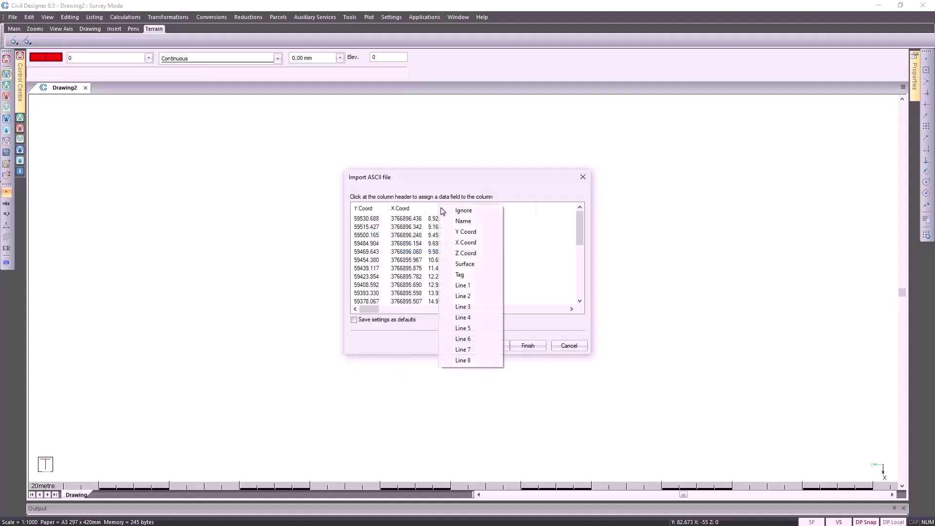
{"action": "left_click", "coordinate": [469, 257]}
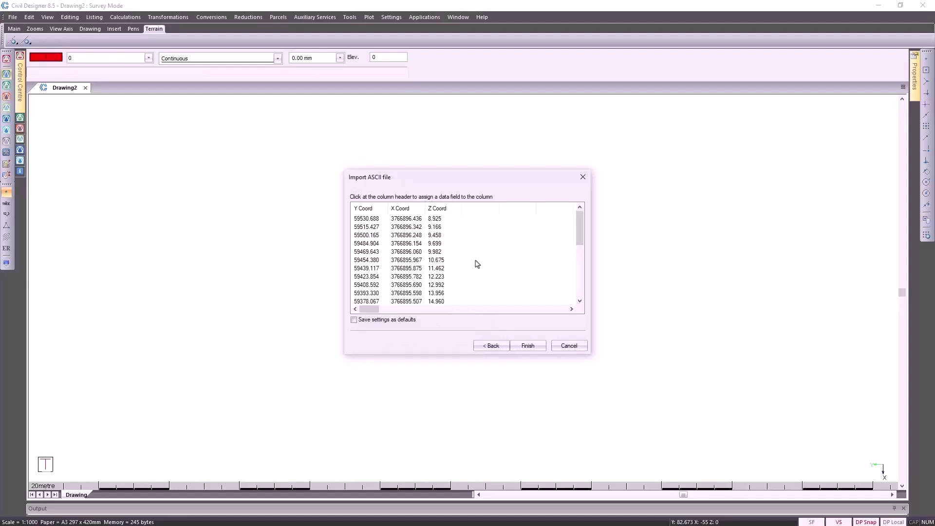
{"action": "left_click", "coordinate": [481, 209]}
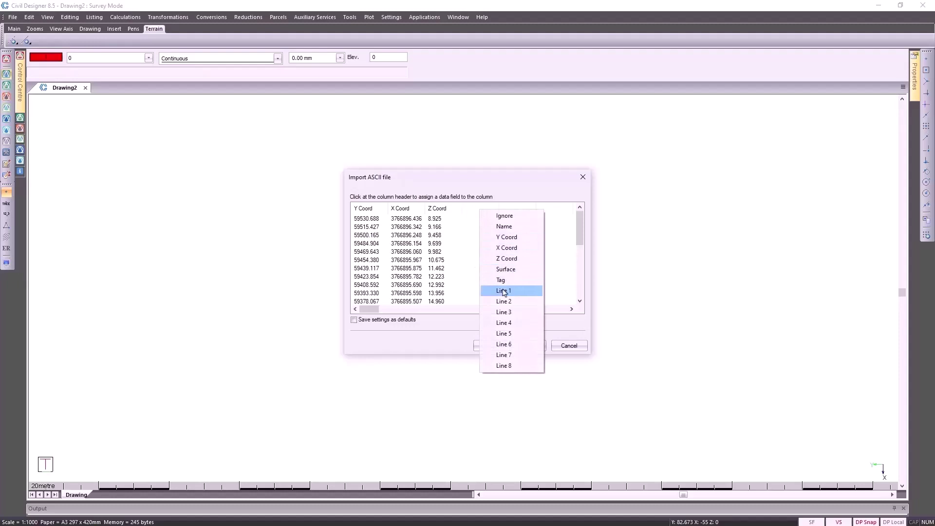
{"action": "left_click", "coordinate": [442, 346]}
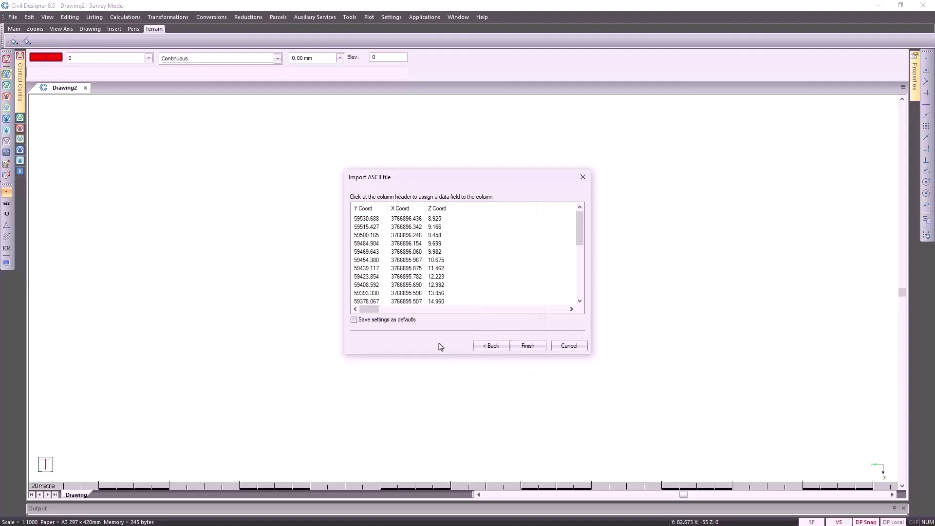
Step: Confirm the listed data ranges and import the LO Band points into Surface 1
{"action": "left_click", "coordinate": [528, 346]}
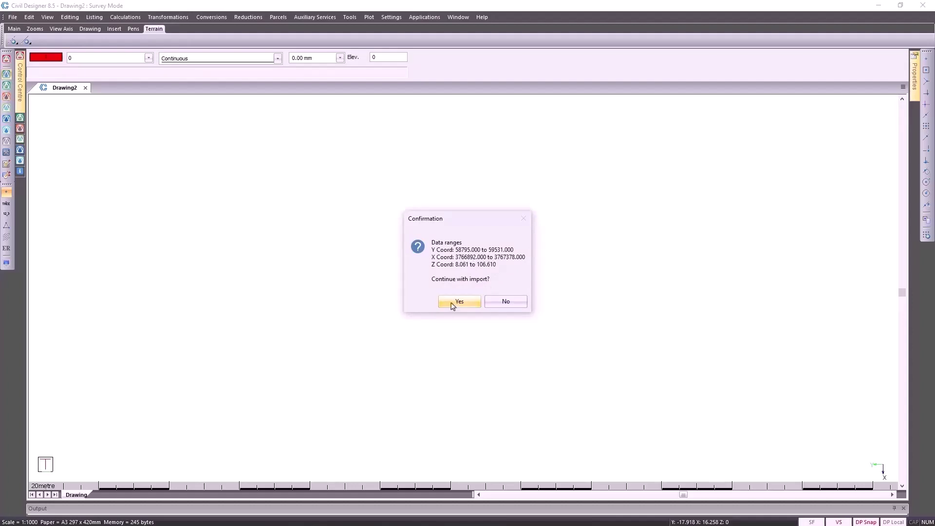
{"action": "left_click", "coordinate": [453, 304]}
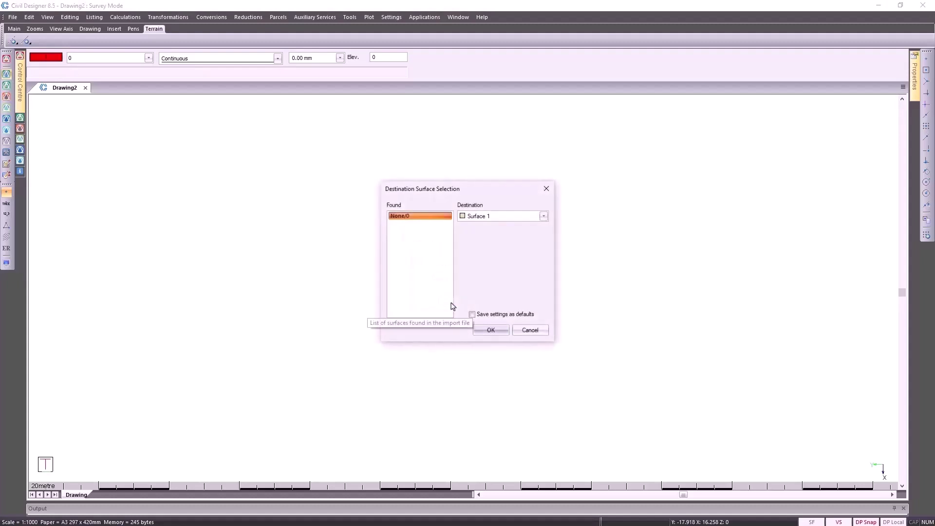
{"action": "left_click", "coordinate": [543, 217]}
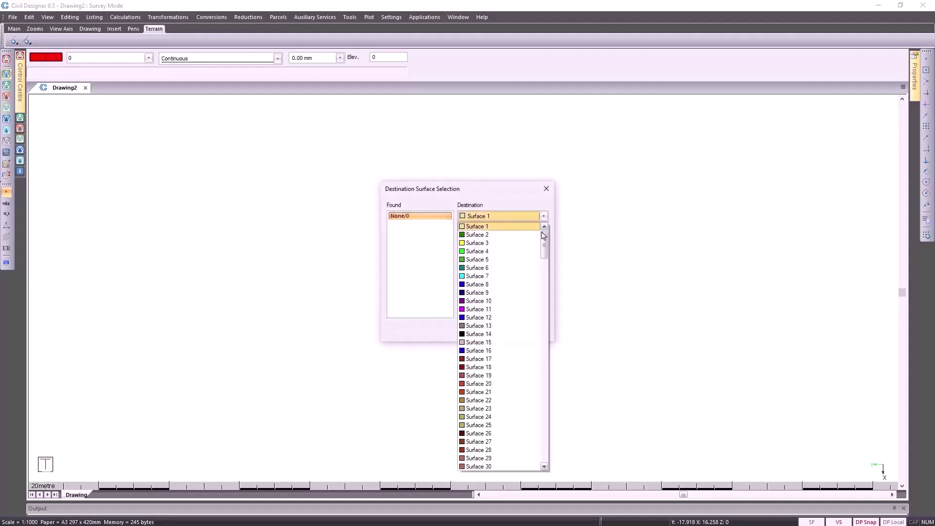
{"action": "mouse_move", "coordinate": [545, 242]}
{"action": "left_mouse_down"}
{"action": "mouse_move", "coordinate": [545, 447]}
{"action": "mouse_move", "coordinate": [560, 452]}
{"action": "mouse_move", "coordinate": [553, 234]}
{"action": "left_mouse_up"}
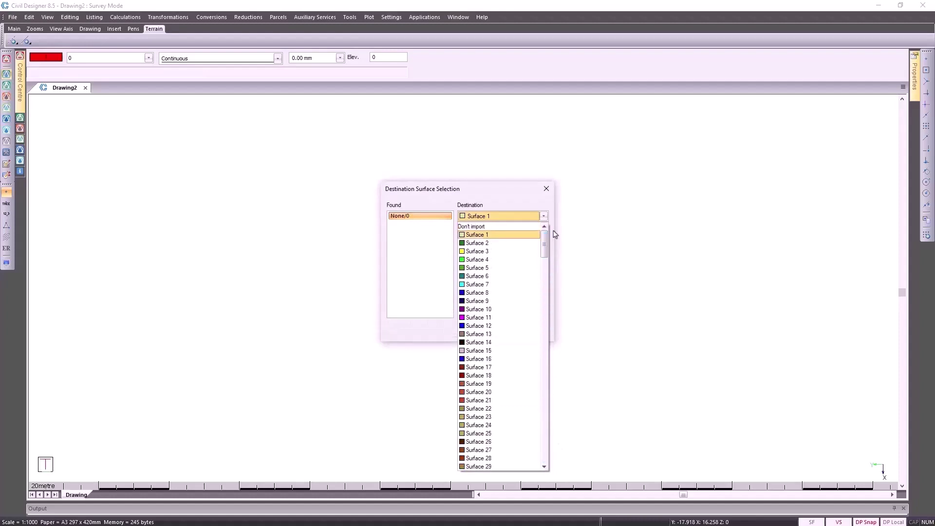
{"action": "left_click", "coordinate": [520, 236]}
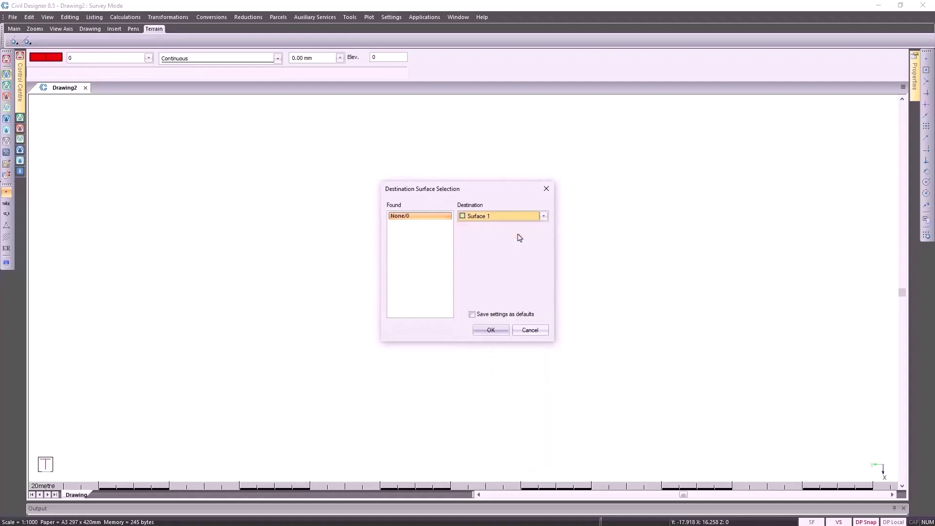
{"action": "left_click", "coordinate": [490, 330]}
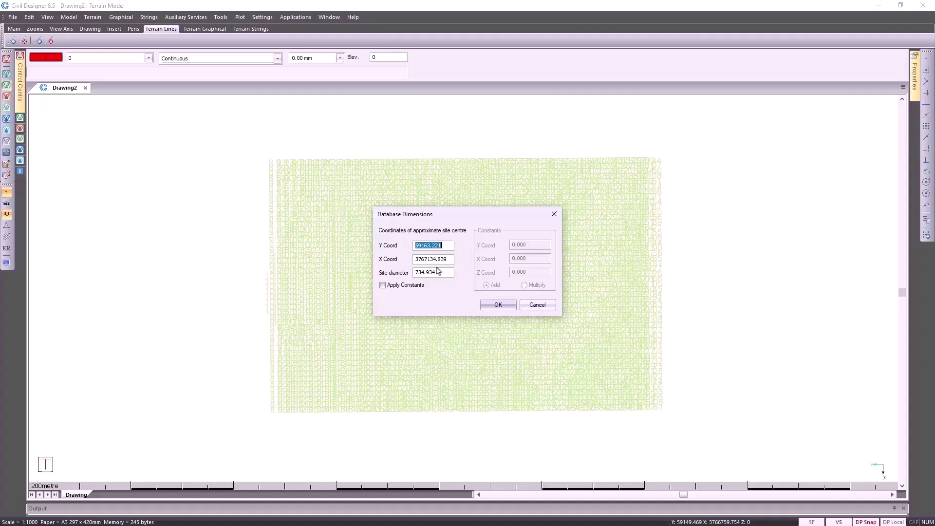
Step: Accept the database dimensions at site diameter 734.934 with Apply Constants left unticked
{"action": "left_click", "coordinate": [412, 287]}
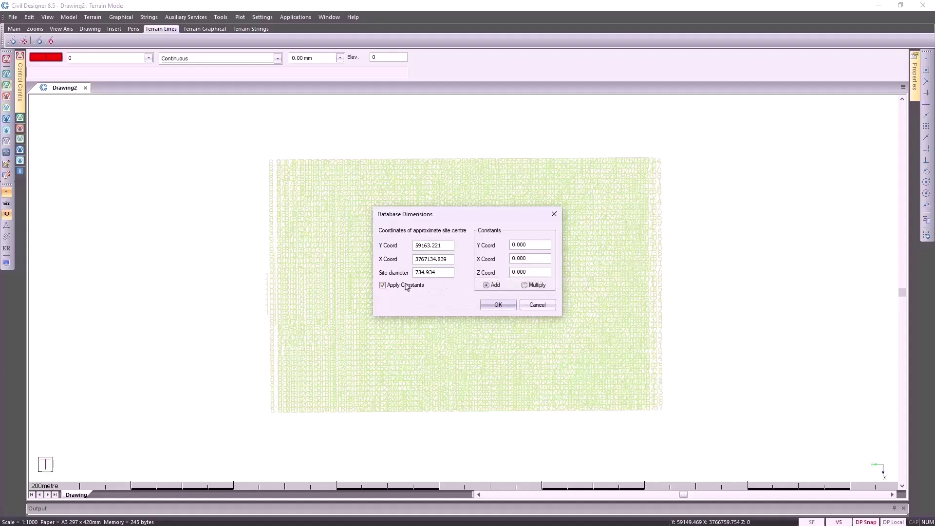
{"action": "left_click", "coordinate": [405, 287]}
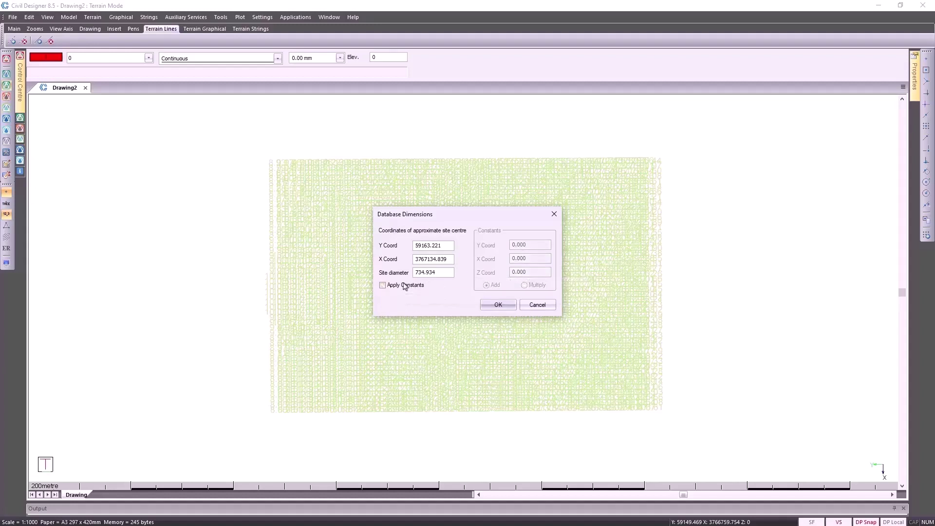
{"action": "left_click", "coordinate": [495, 310]}
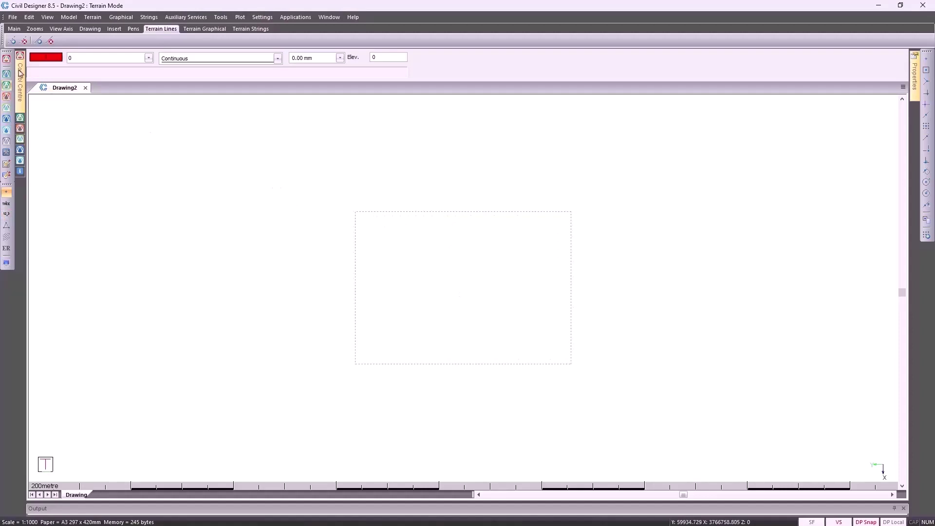
Step: Switch to CAD mode and set the drawing's paper size to A1 594 x 841mm
{"action": "left_click", "coordinate": [6, 60]}
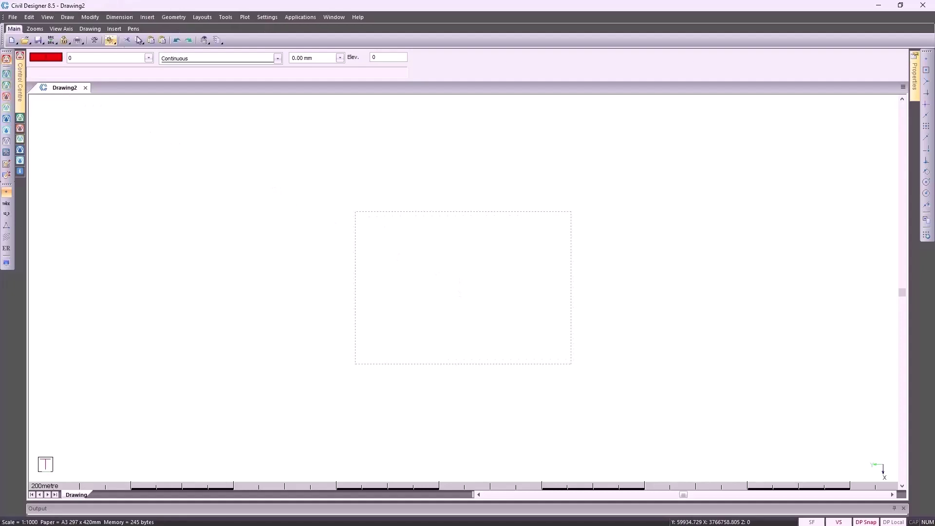
{"action": "left_click", "coordinate": [267, 17]}
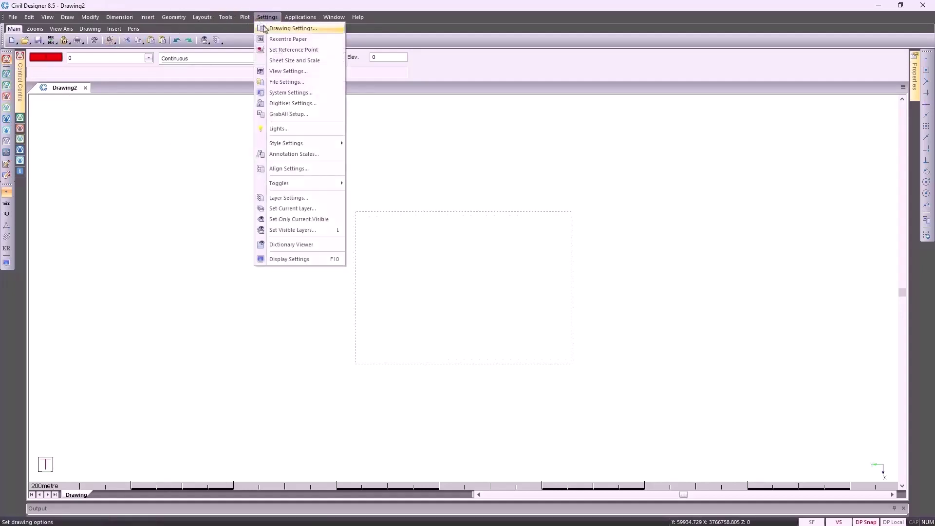
{"action": "left_click", "coordinate": [287, 27]}
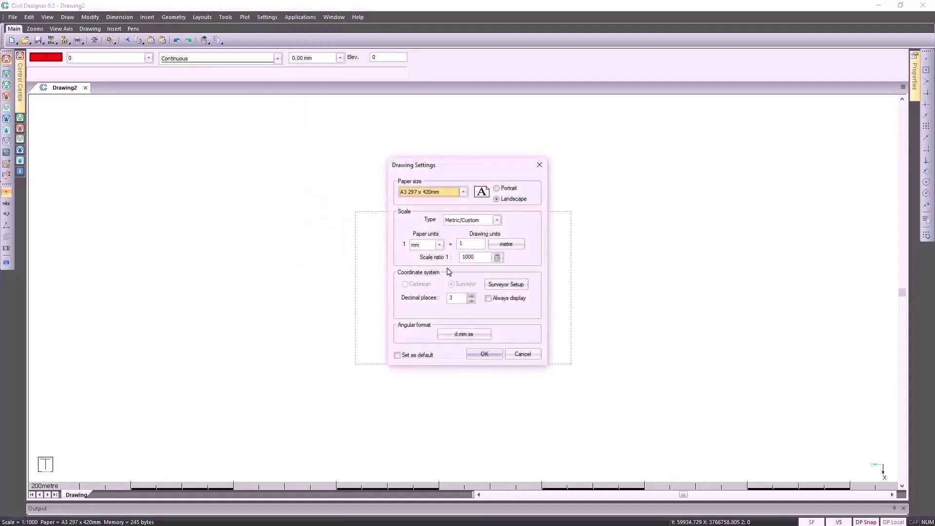
{"action": "left_click", "coordinate": [462, 193]}
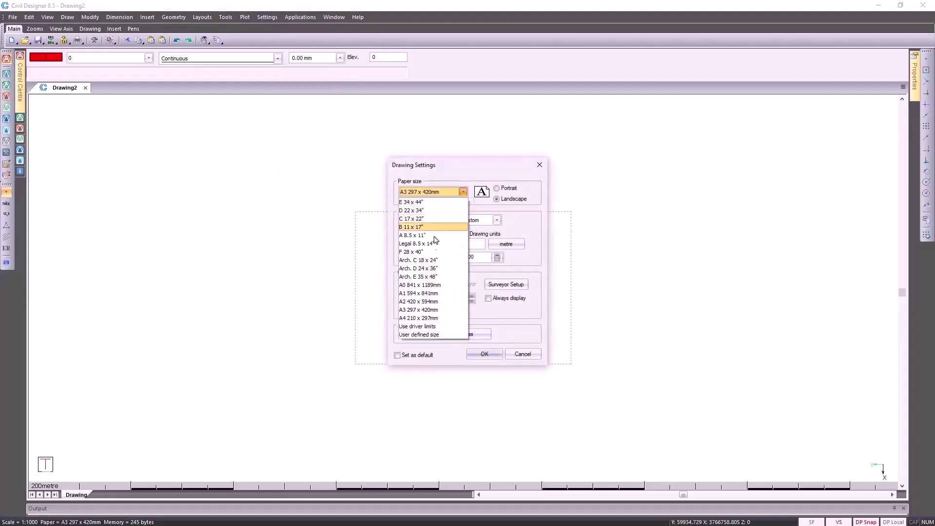
{"action": "left_click", "coordinate": [419, 293]}
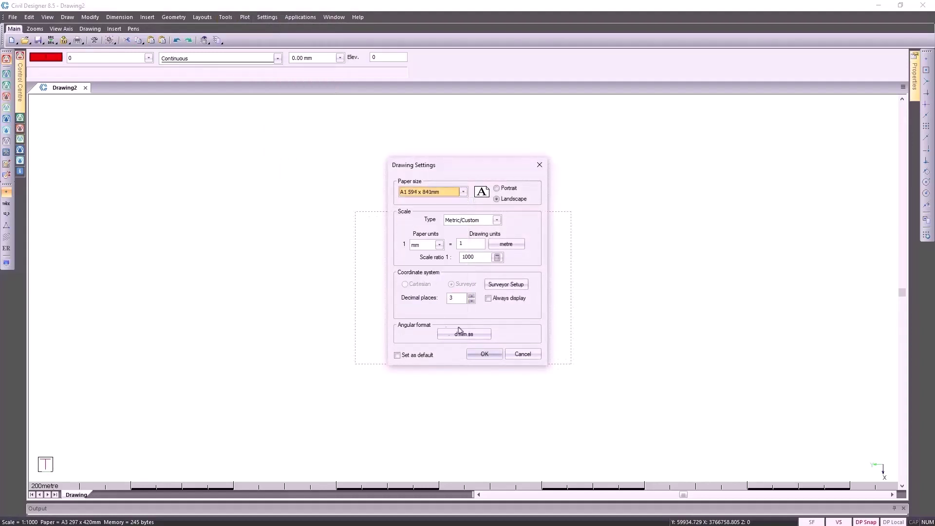
{"action": "left_click", "coordinate": [485, 354]}
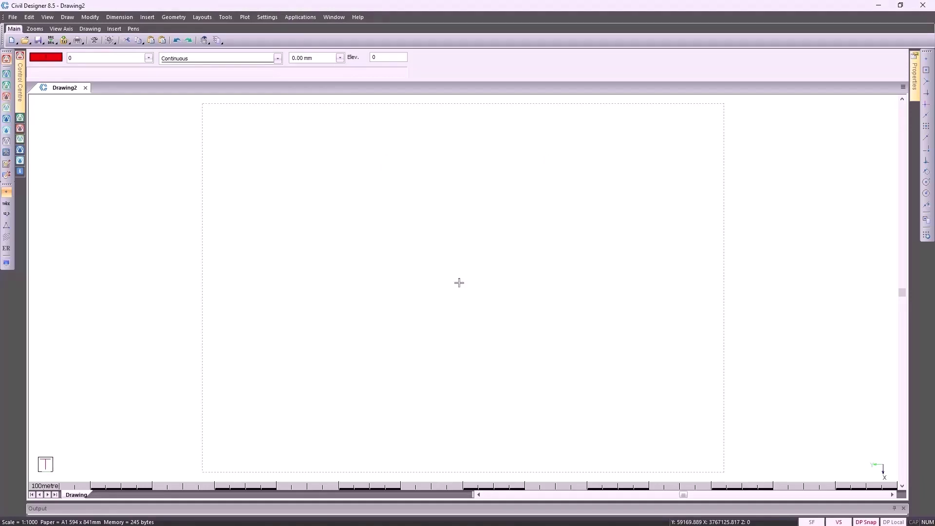
Step: Show points as circled crosses at size 2 in View Settings, then switch to Survey Mode
{"action": "left_click", "coordinate": [267, 17]}
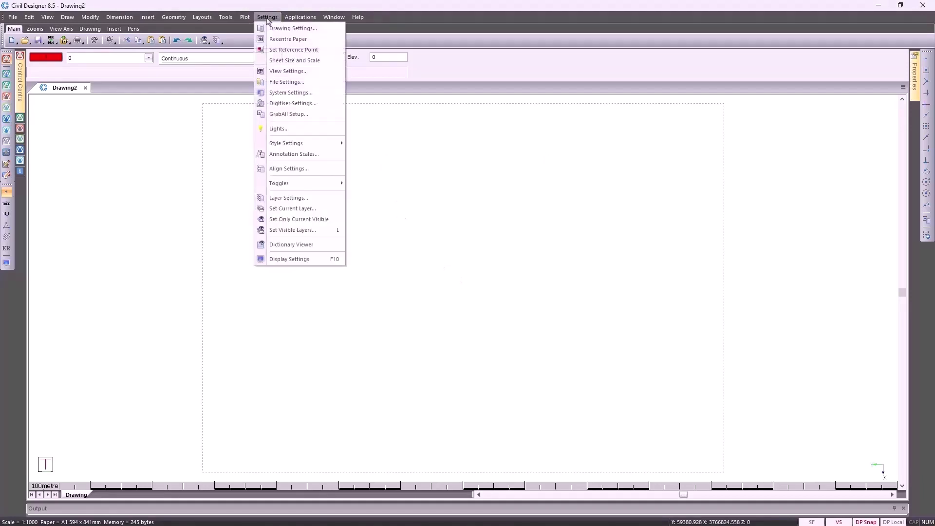
{"action": "left_click", "coordinate": [286, 71]}
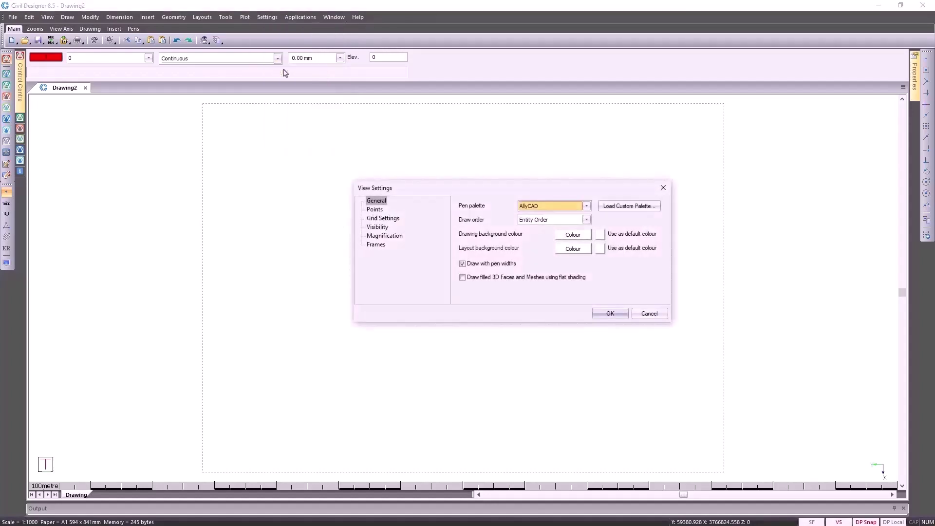
{"action": "left_click", "coordinate": [375, 209]}
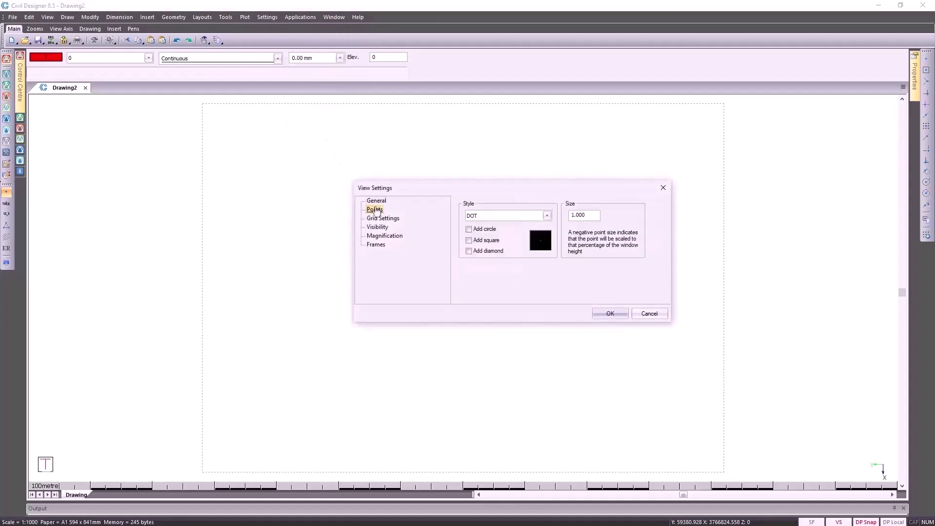
{"action": "left_click", "coordinate": [490, 219]}
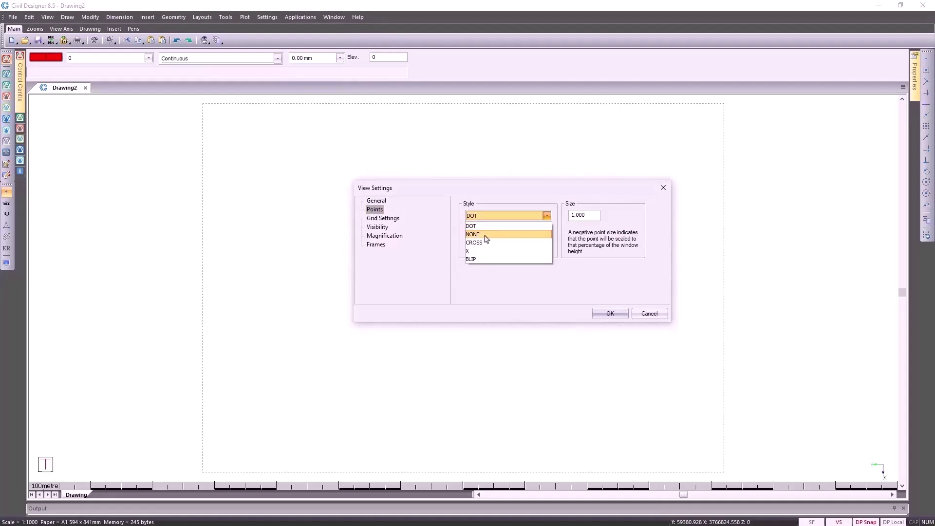
{"action": "left_click", "coordinate": [487, 242]}
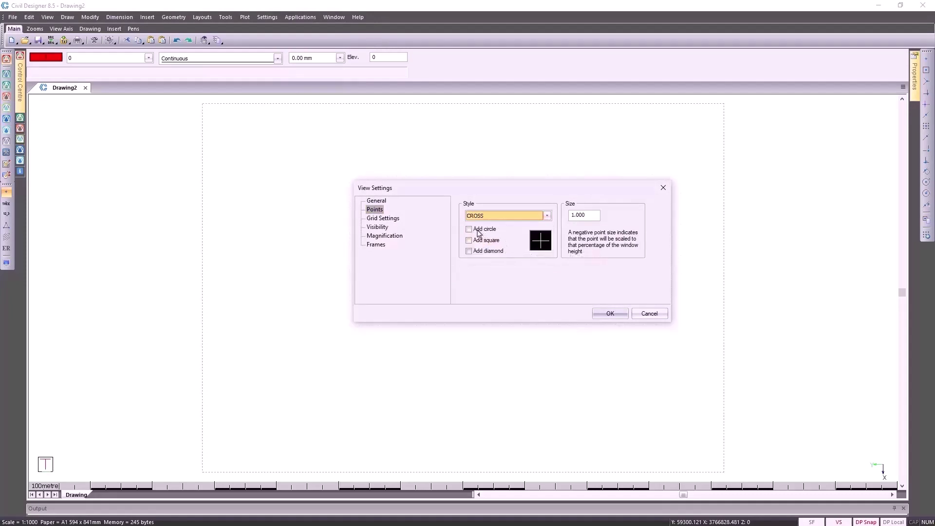
{"action": "left_click", "coordinate": [469, 229]}
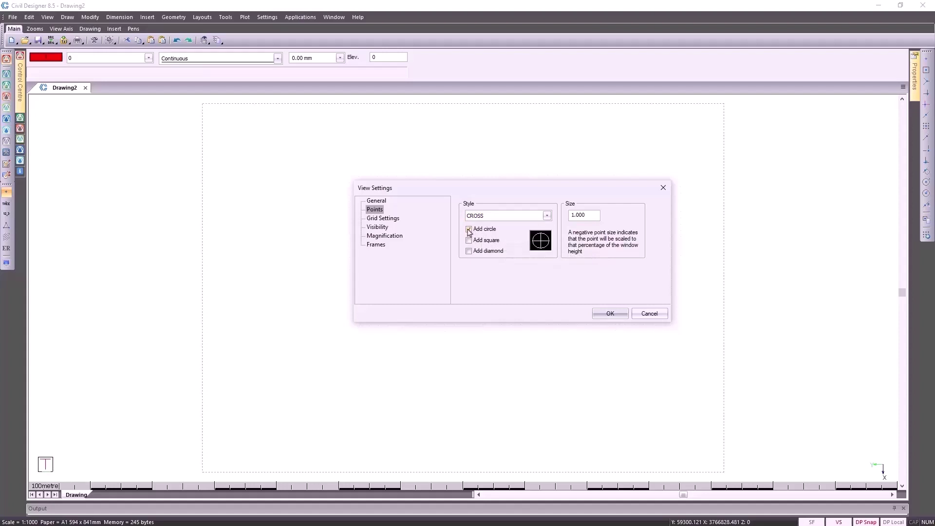
{"action": "double_click", "coordinate": [588, 213]}
{"action": "type", "text": "2"}
{"action": "left_click", "coordinate": [610, 313]}
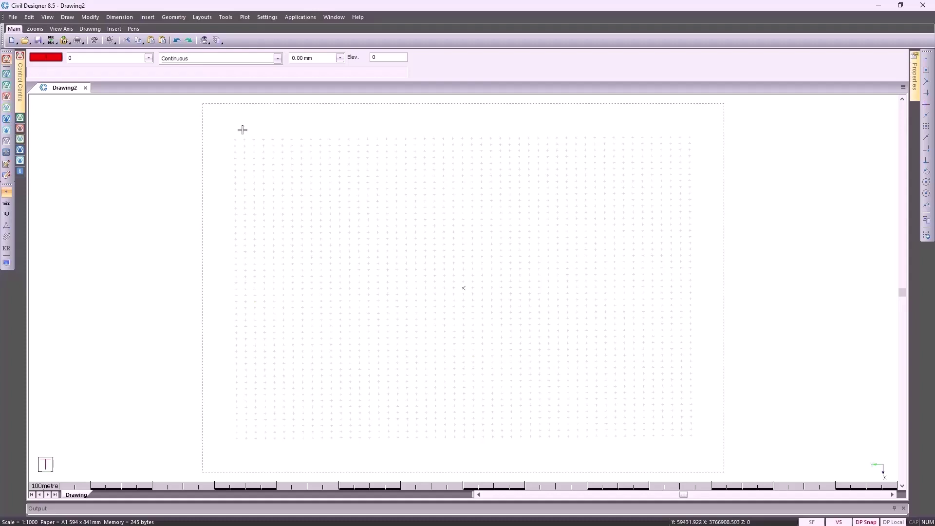
{"action": "left_click", "coordinate": [6, 74]}
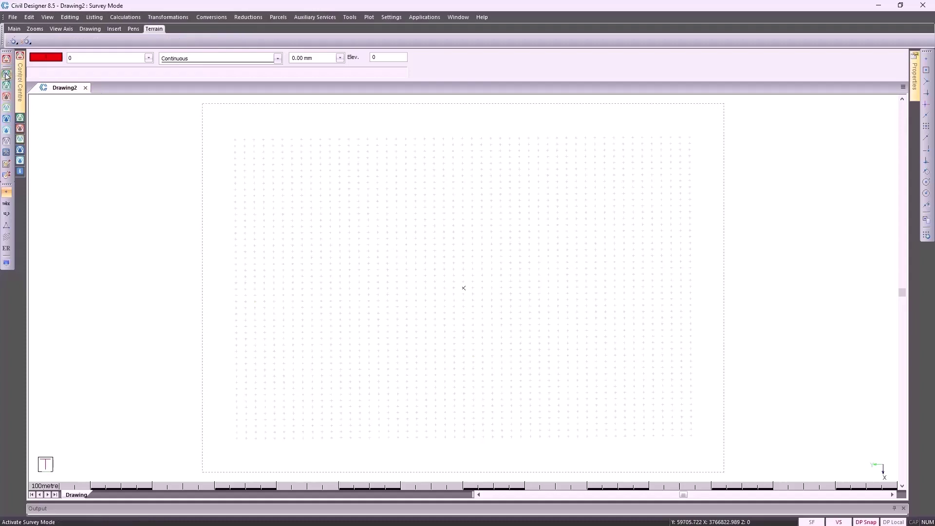
Step: Remove duplicate points using height in the comparison; 0 points are removed
{"action": "left_click", "coordinate": [70, 17]}
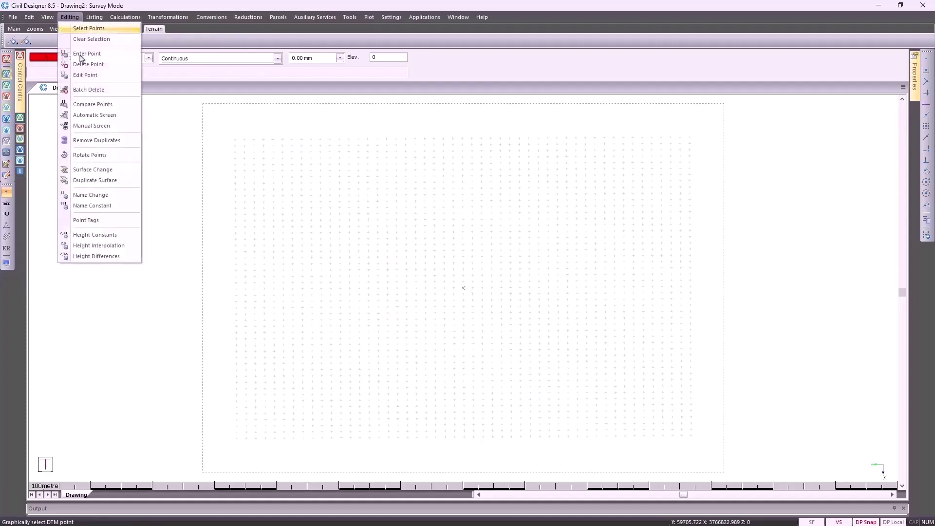
{"action": "left_click", "coordinate": [96, 141]}
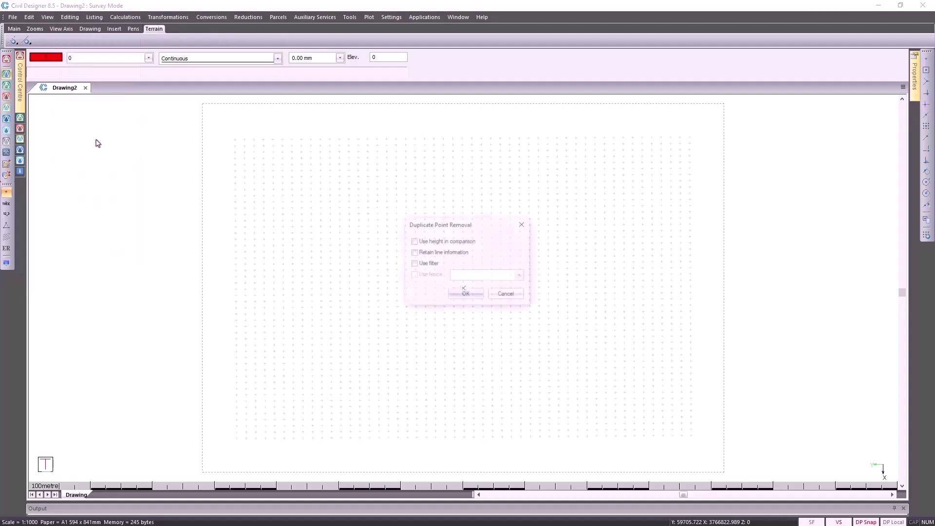
{"action": "left_click", "coordinate": [438, 242]}
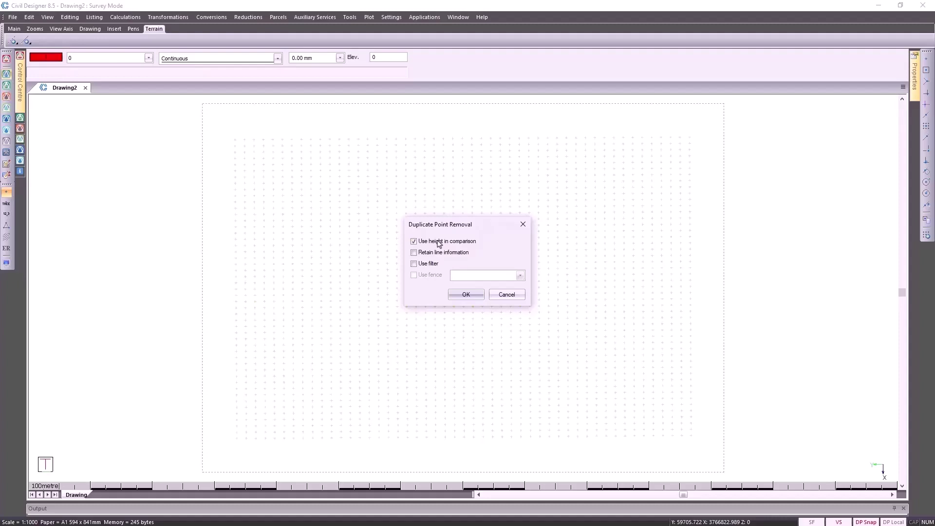
{"action": "left_click", "coordinate": [465, 295]}
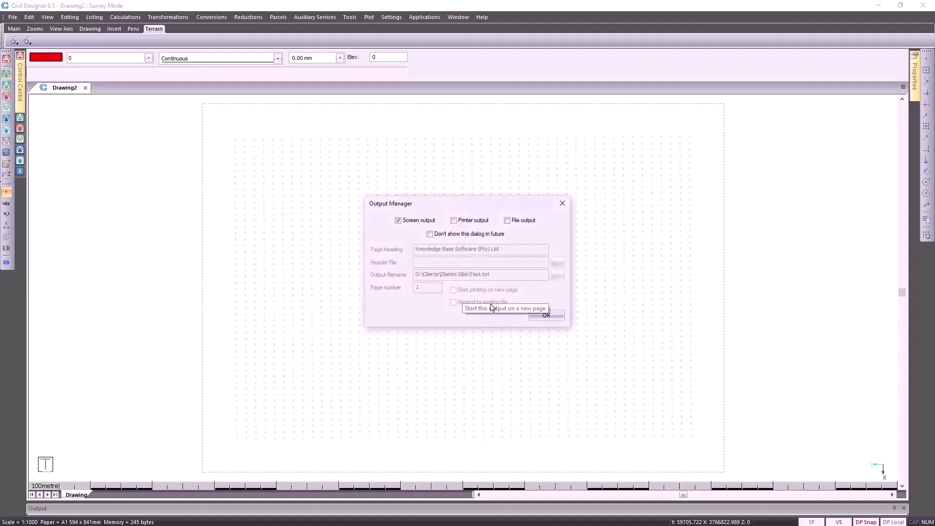
{"action": "left_click", "coordinate": [546, 315]}
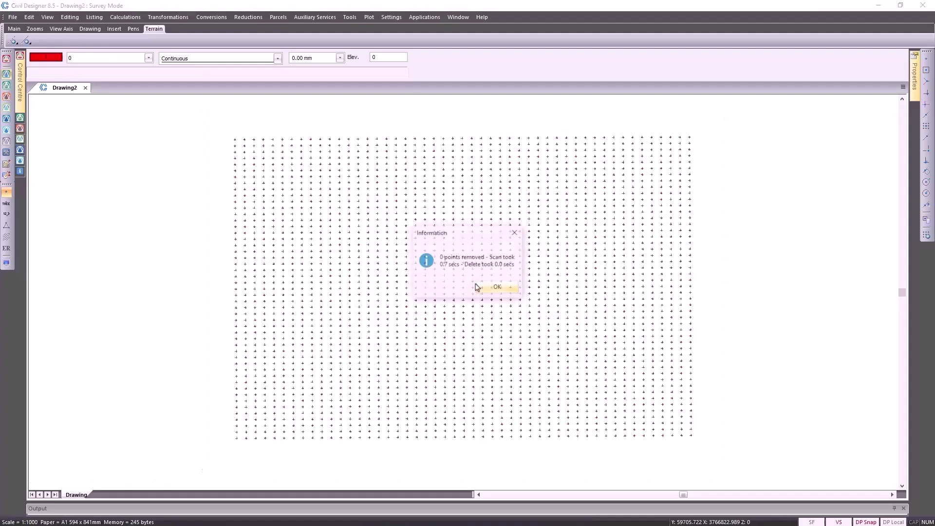
{"action": "left_click", "coordinate": [505, 289]}
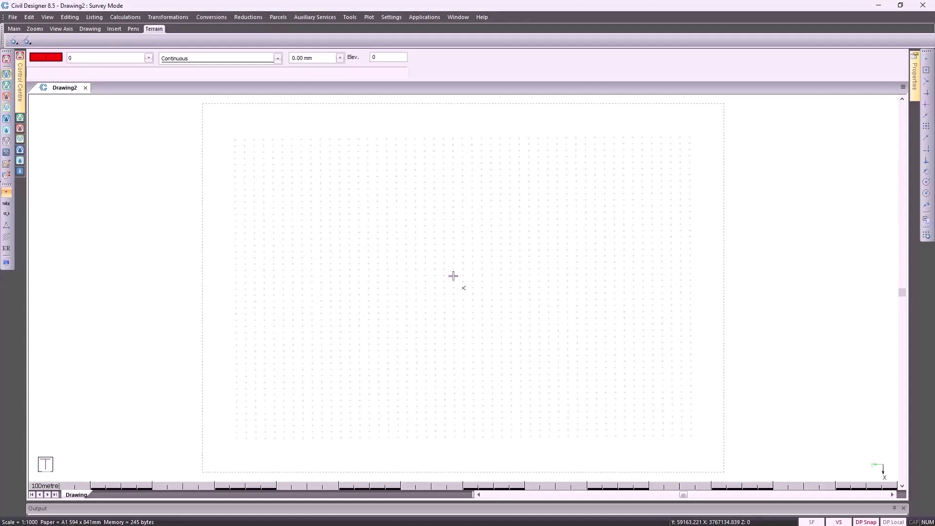
Step: In Terrain Mode, triangulate Surface 1 in memory with 30.000 maximum line length and draw contours
{"action": "left_click", "coordinate": [6, 86]}
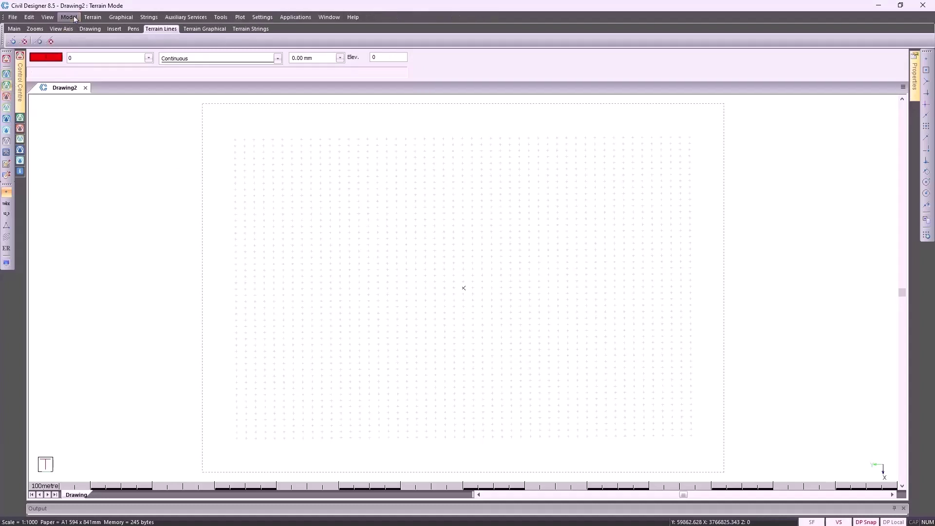
{"action": "left_click", "coordinate": [69, 17]}
{"action": "mouse_move", "coordinate": [131, 314]}
{"action": "left_click", "coordinate": [170, 314]}
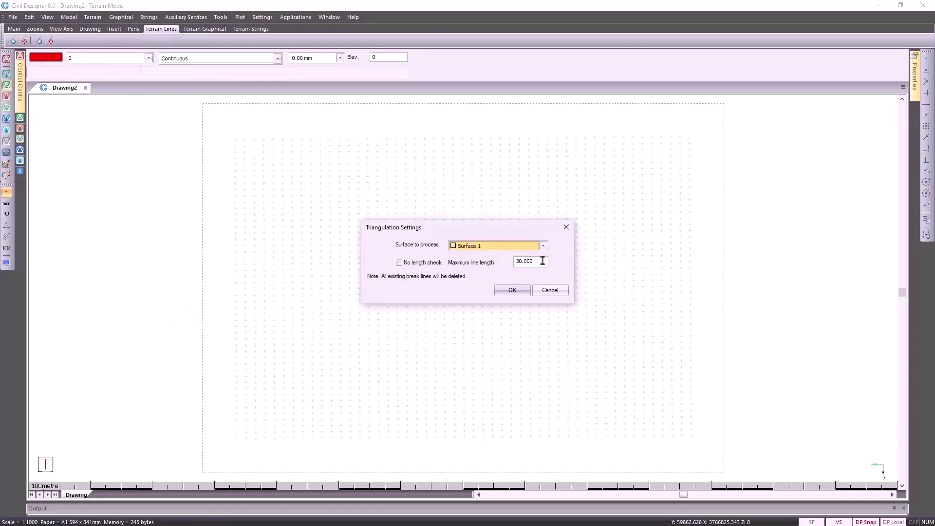
{"action": "left_click_drag", "start_coordinate": [543, 261], "coordinate": [511, 260]}
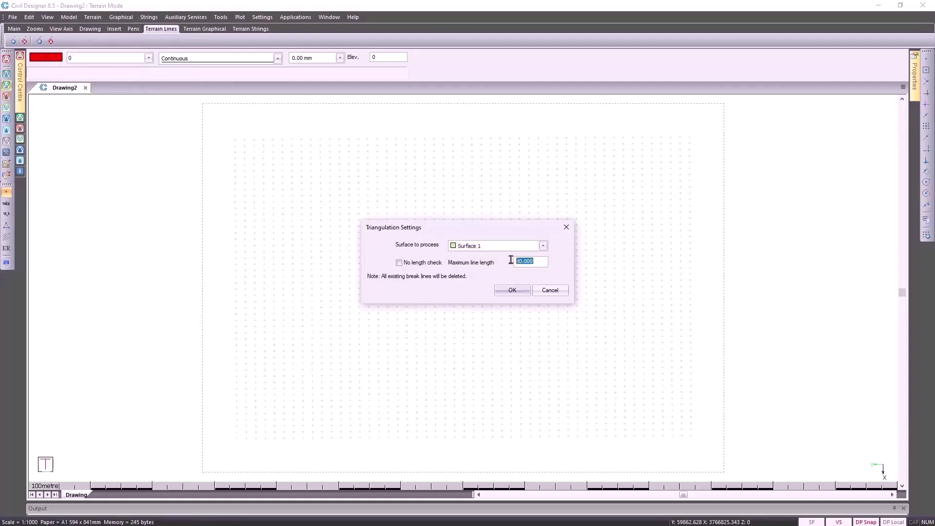
{"action": "left_click", "coordinate": [511, 292]}
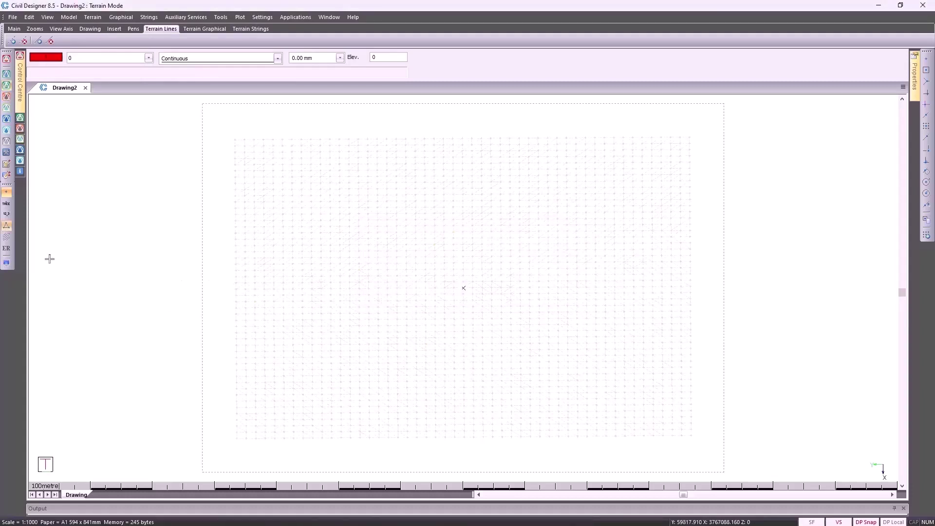
{"action": "left_click", "coordinate": [6, 237]}
Step: Validate Surface 1, dismiss the 'No perimeter could be found' error, and zoom out to the grid
{"action": "left_click", "coordinate": [69, 19]}
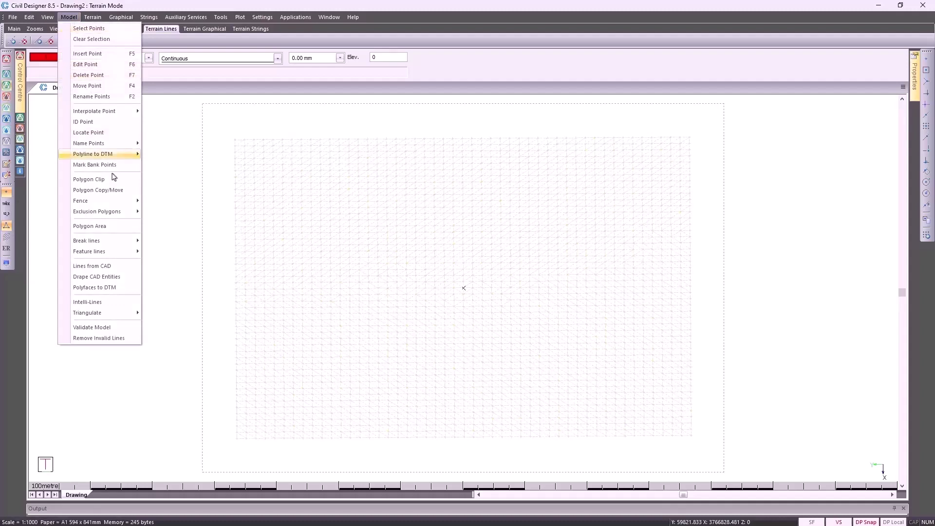
{"action": "left_click", "coordinate": [125, 328]}
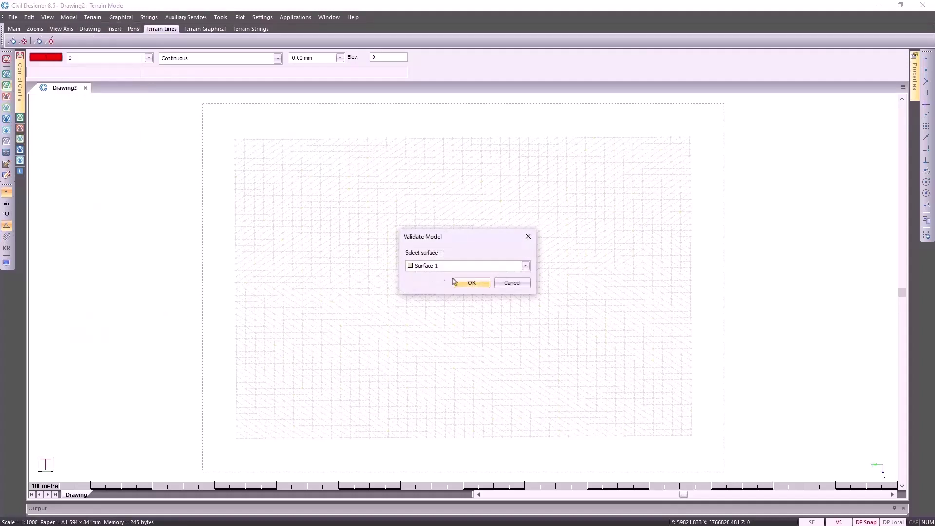
{"action": "left_click", "coordinate": [472, 283]}
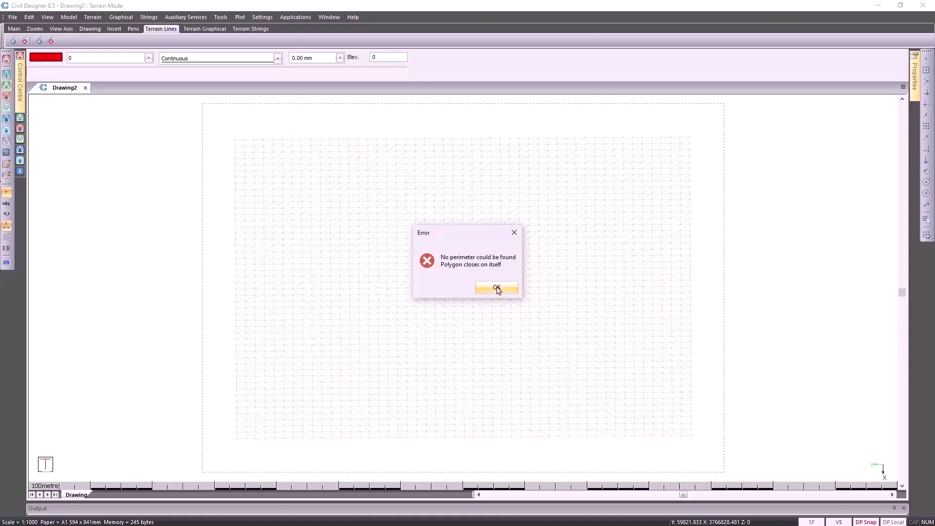
{"action": "left_click", "coordinate": [496, 288]}
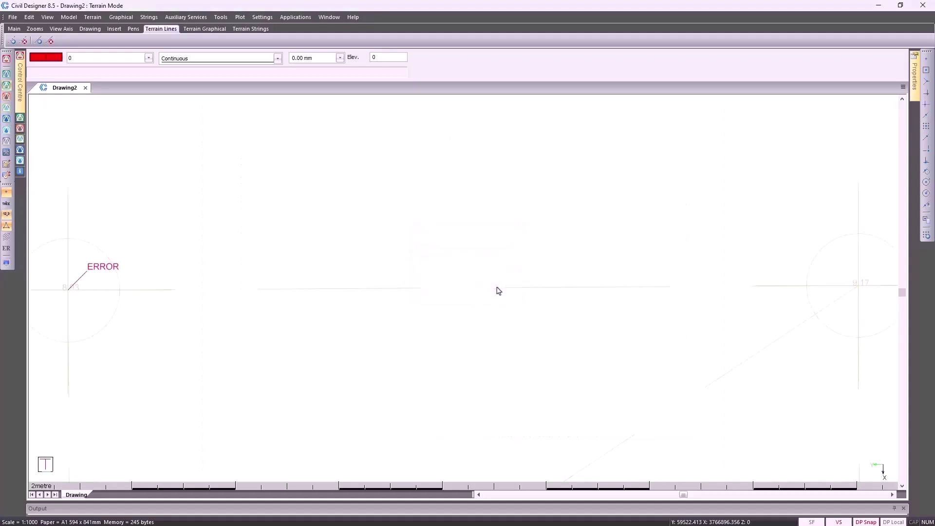
{"action": "scroll", "coordinate": [497, 288], "scroll_direction": "down", "scroll_amount": 3}
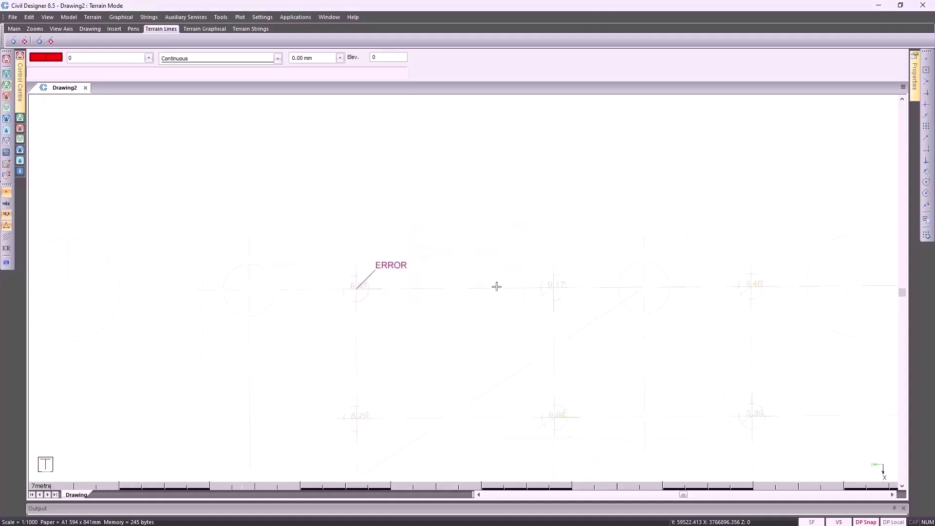
{"action": "scroll", "coordinate": [497, 287], "scroll_direction": "down", "scroll_amount": 6}
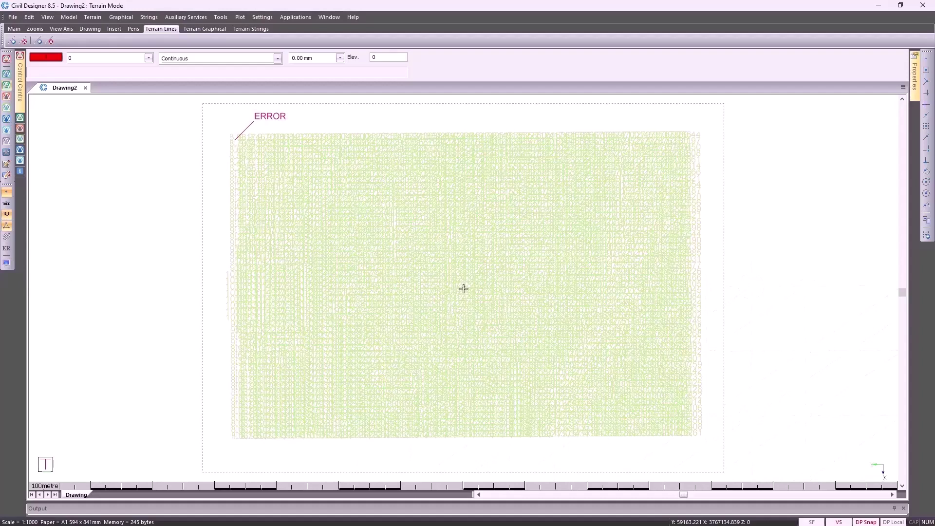
Step: Remove invalid lines from Surface 1
{"action": "left_click", "coordinate": [69, 18]}
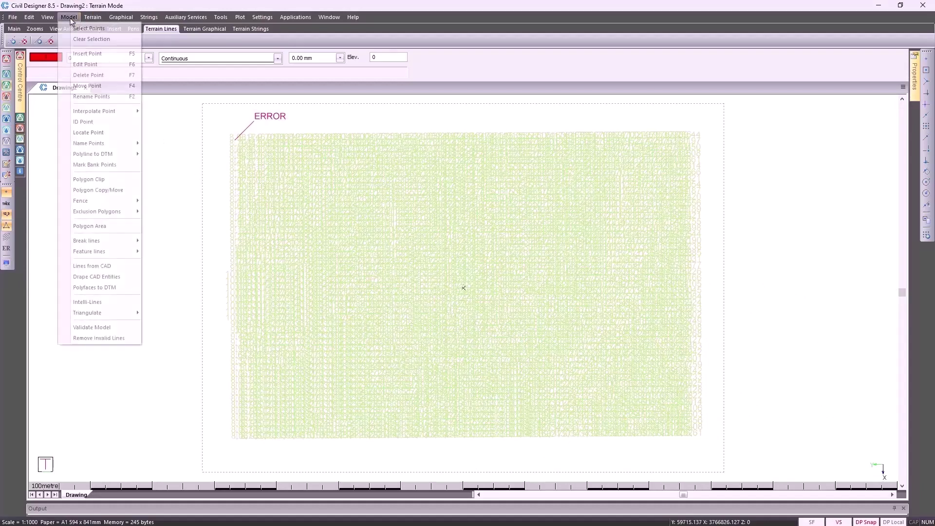
{"action": "left_click", "coordinate": [99, 338]}
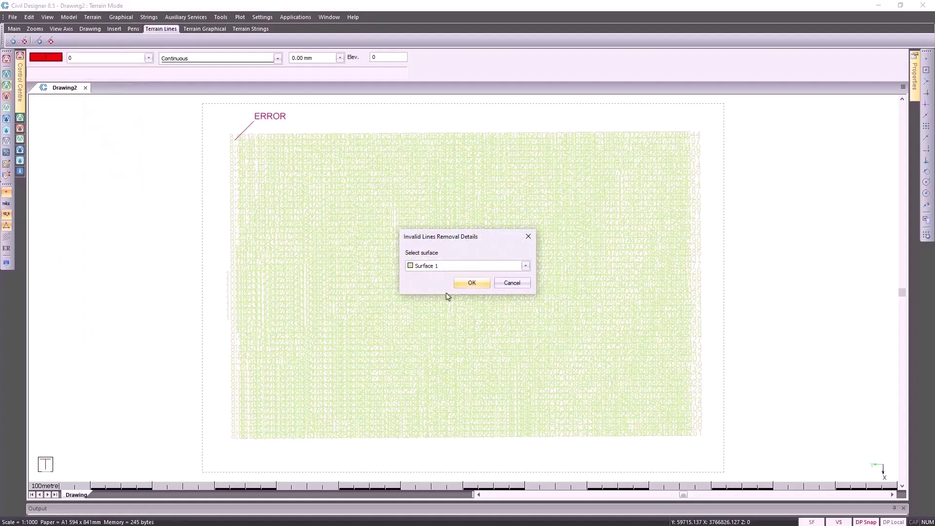
{"action": "left_click", "coordinate": [471, 284]}
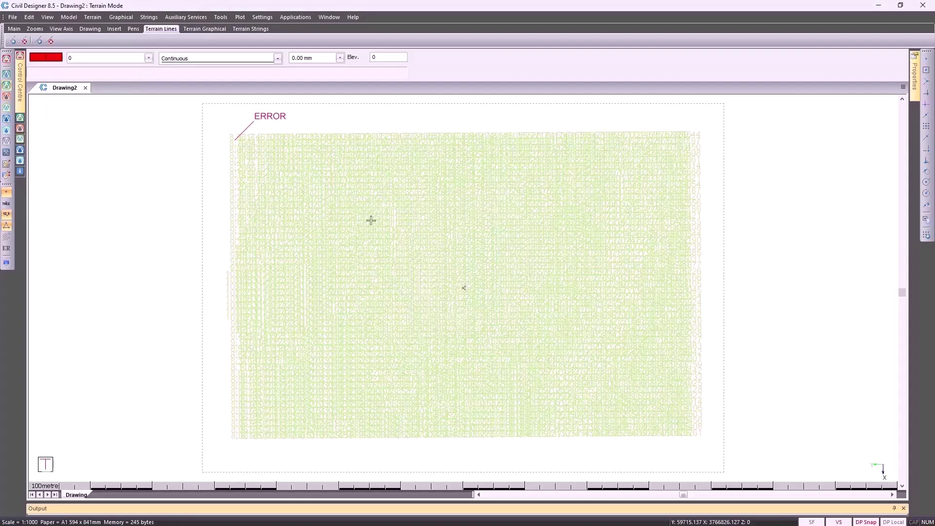
Step: Revalidate Surface 1 and acknowledge the successful scan message
{"action": "left_click", "coordinate": [71, 18]}
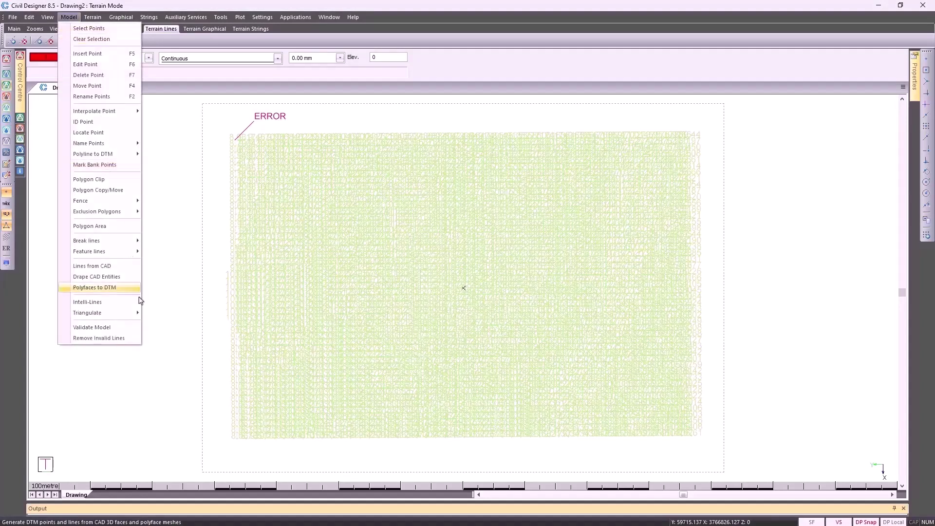
{"action": "left_click", "coordinate": [136, 328]}
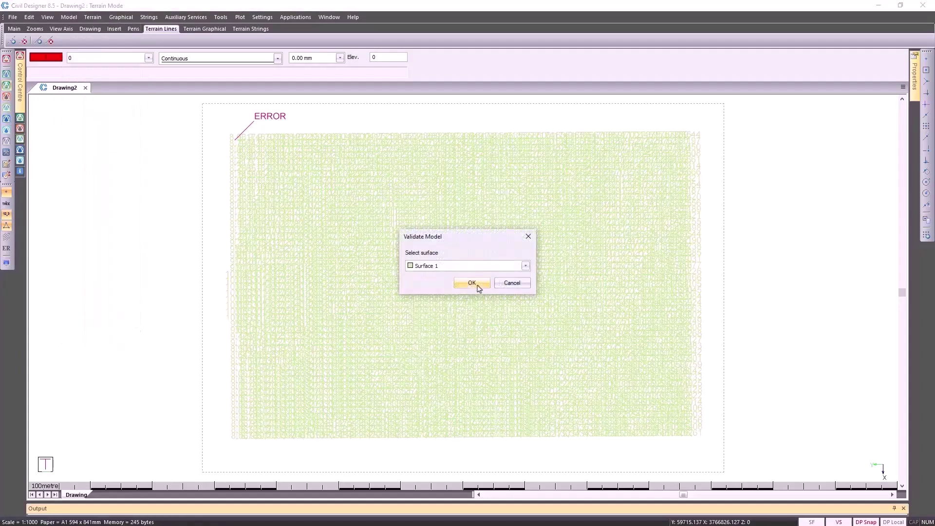
{"action": "left_click", "coordinate": [478, 286]}
{"action": "left_click", "coordinate": [488, 288]}
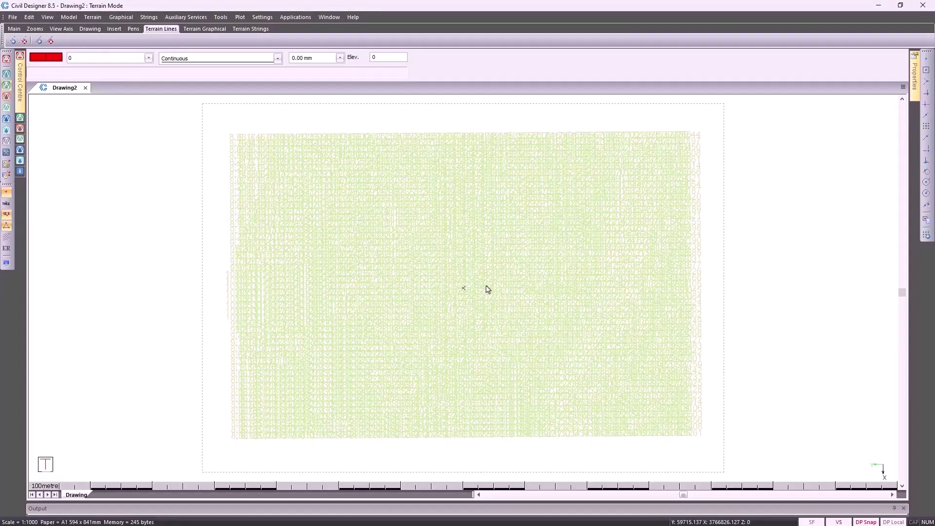
Step: Hide point labels, turn on slope shading for the terrain, and hide triangle lines
{"action": "left_click", "coordinate": [6, 215]}
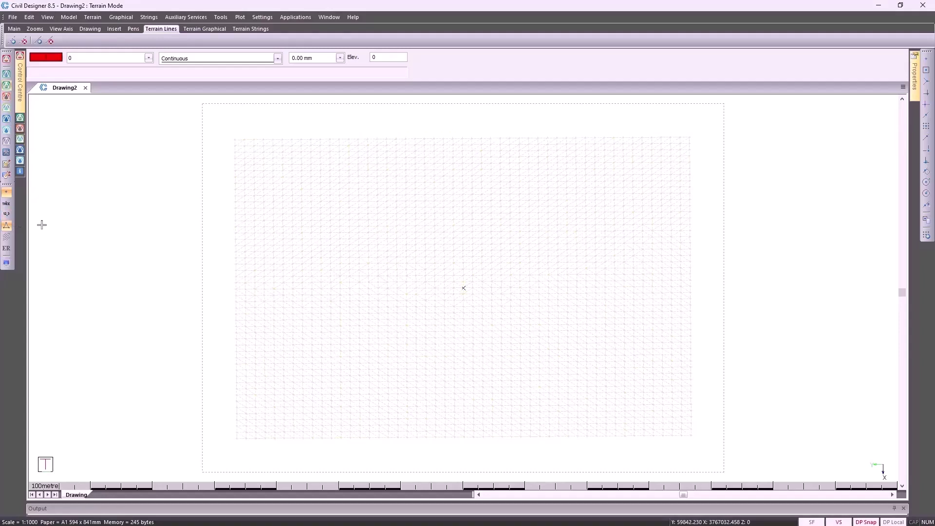
{"action": "left_click", "coordinate": [8, 263]}
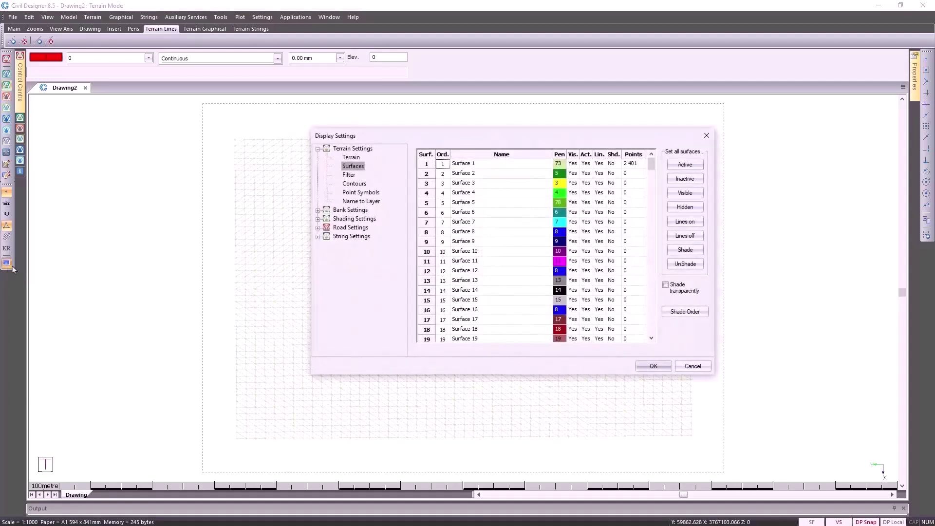
{"action": "left_click", "coordinate": [318, 219]}
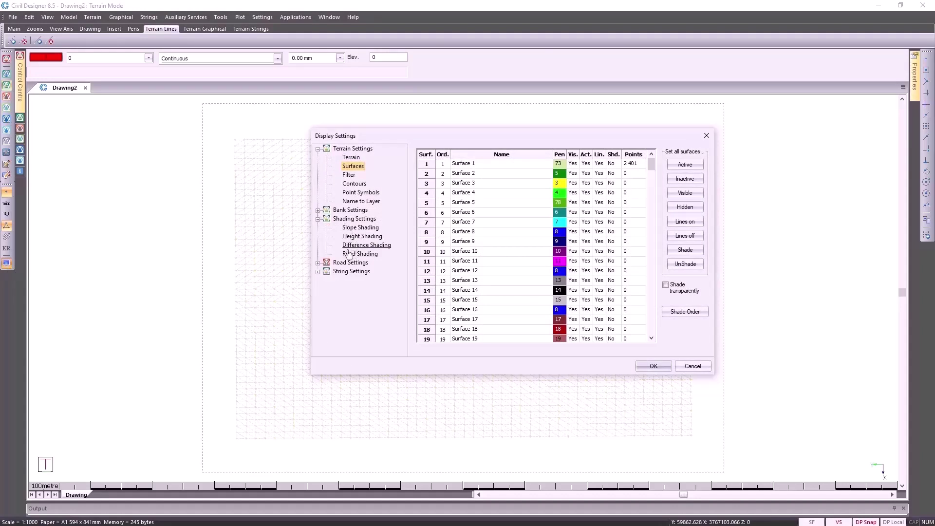
{"action": "left_click", "coordinate": [349, 228]}
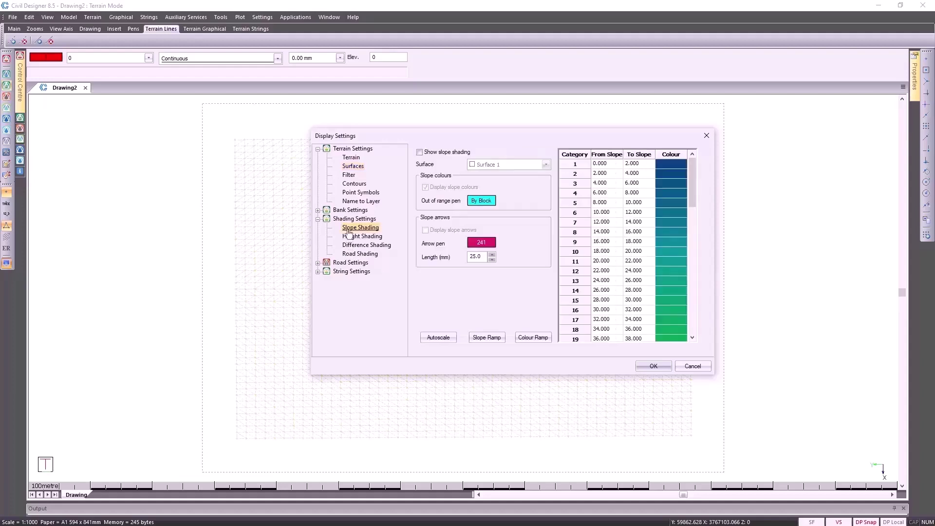
{"action": "left_click", "coordinate": [419, 152]}
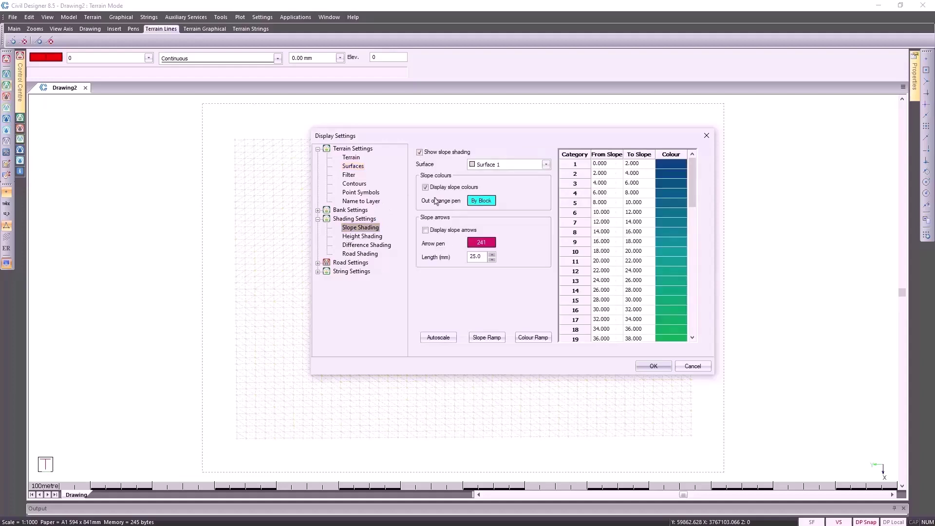
{"action": "left_click", "coordinate": [653, 366]}
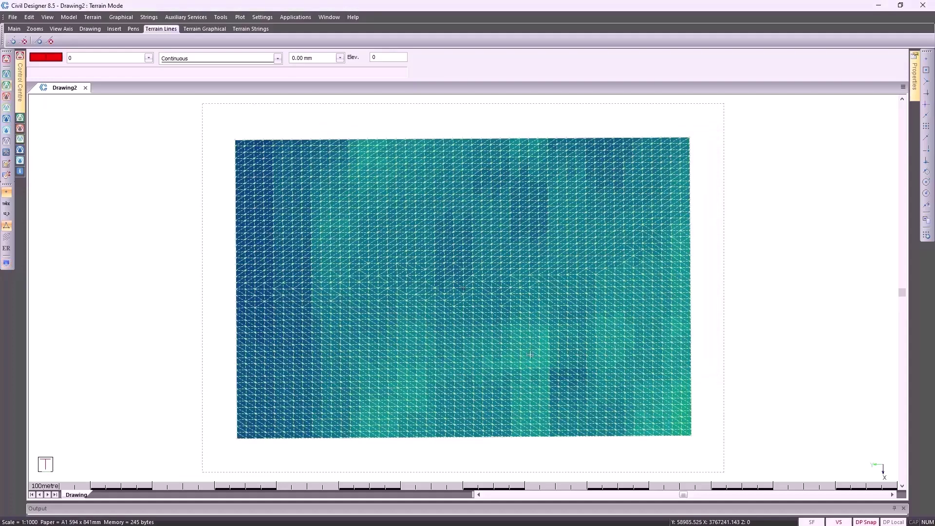
{"action": "left_click", "coordinate": [7, 226]}
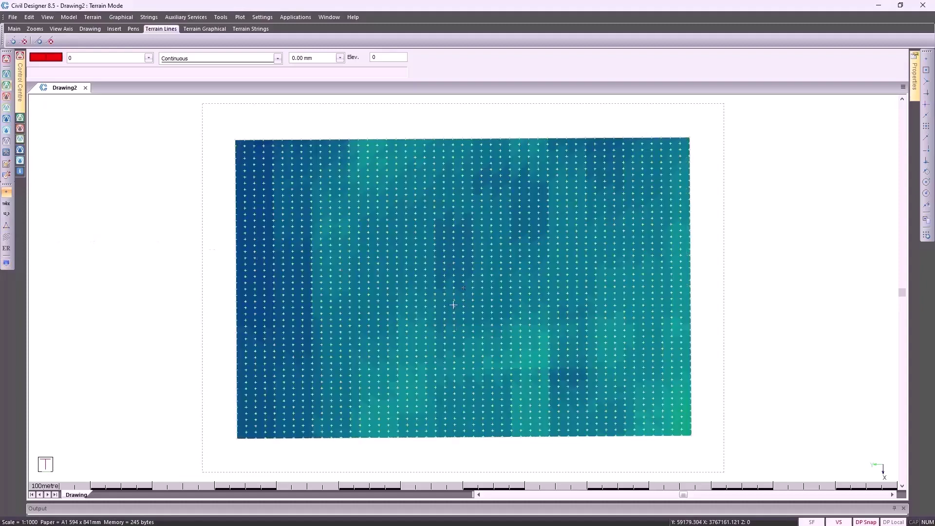
Step: Turn off slope shading and set Surface 1 shading to Yes
{"action": "left_click", "coordinate": [6, 262]}
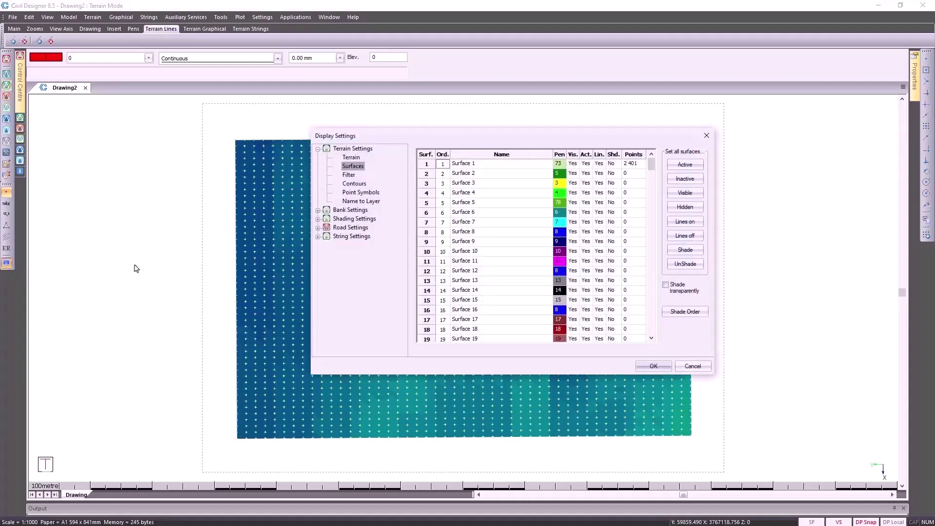
{"action": "left_click", "coordinate": [354, 219]}
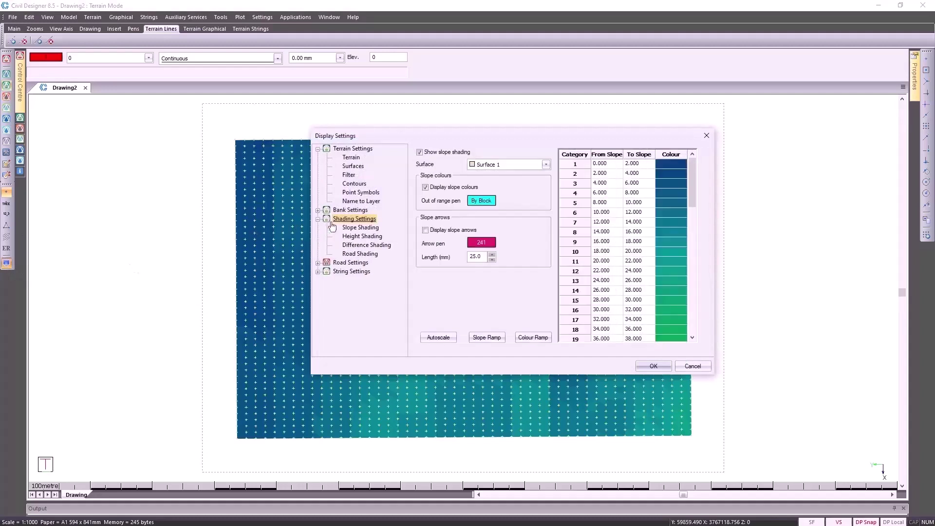
{"action": "left_click", "coordinate": [359, 228]}
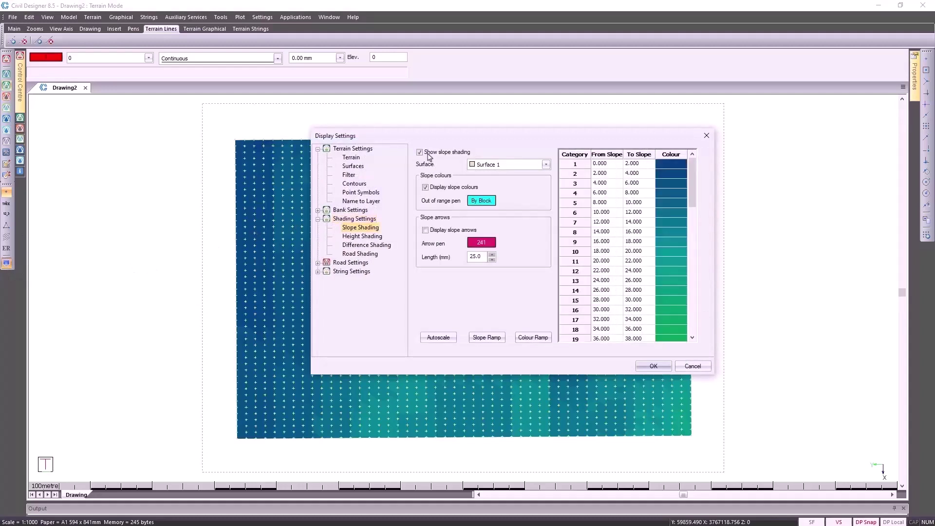
{"action": "left_click", "coordinate": [419, 152]}
{"action": "left_click", "coordinate": [354, 167]}
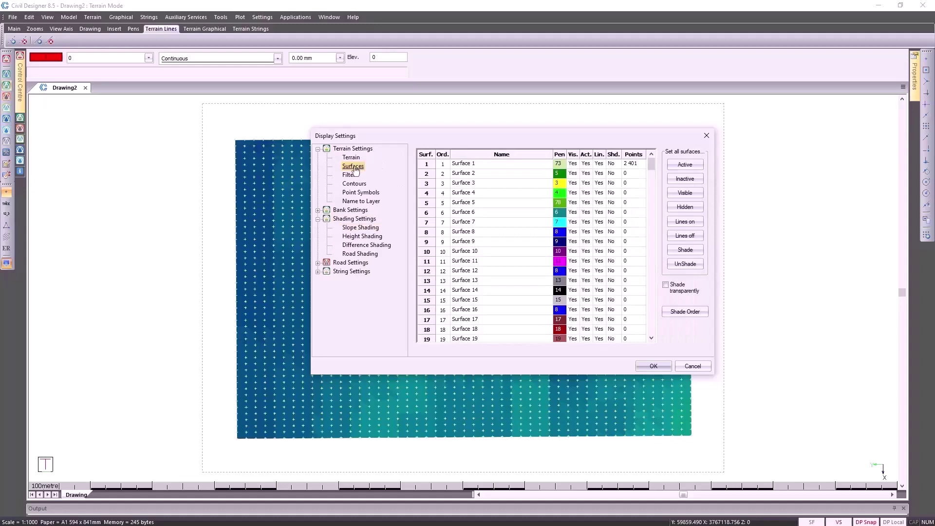
{"action": "left_click", "coordinate": [612, 164]}
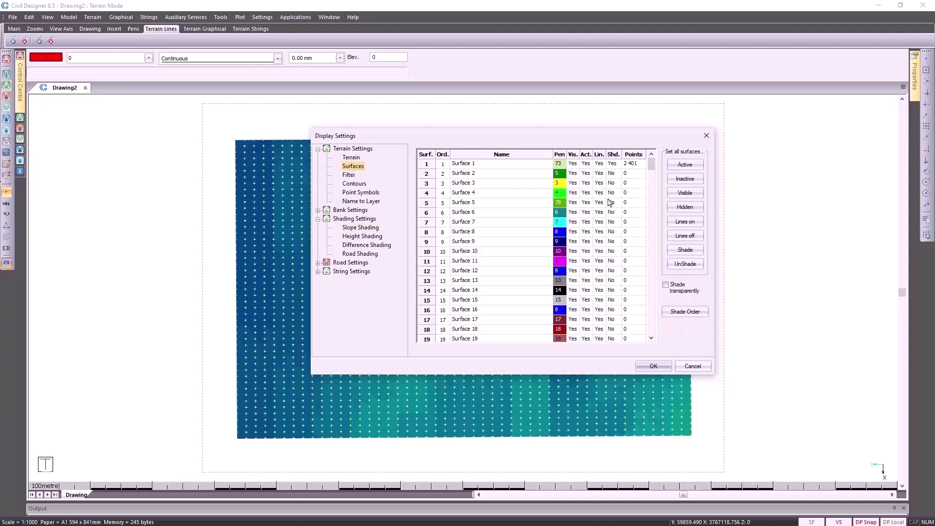
{"action": "left_click", "coordinate": [667, 368]}
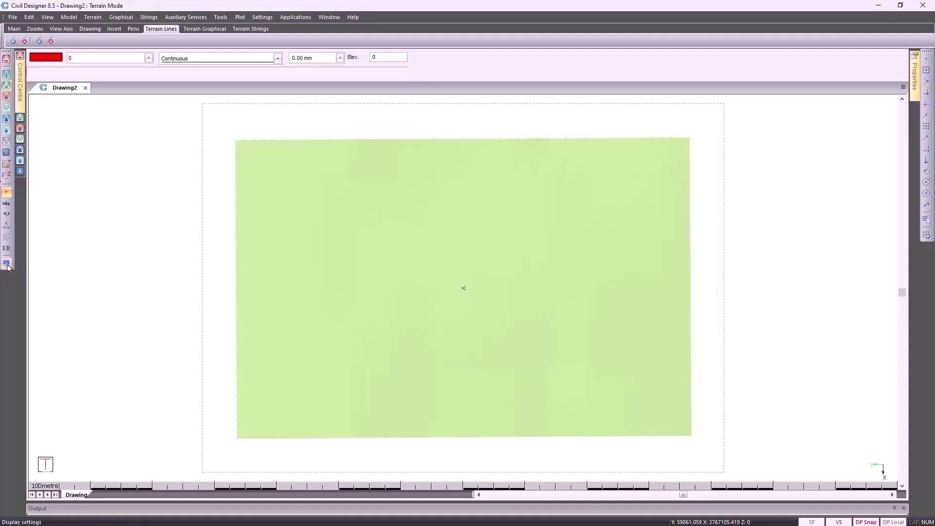
Step: Make the Surface 1 shading transparent
{"action": "left_click", "coordinate": [7, 264]}
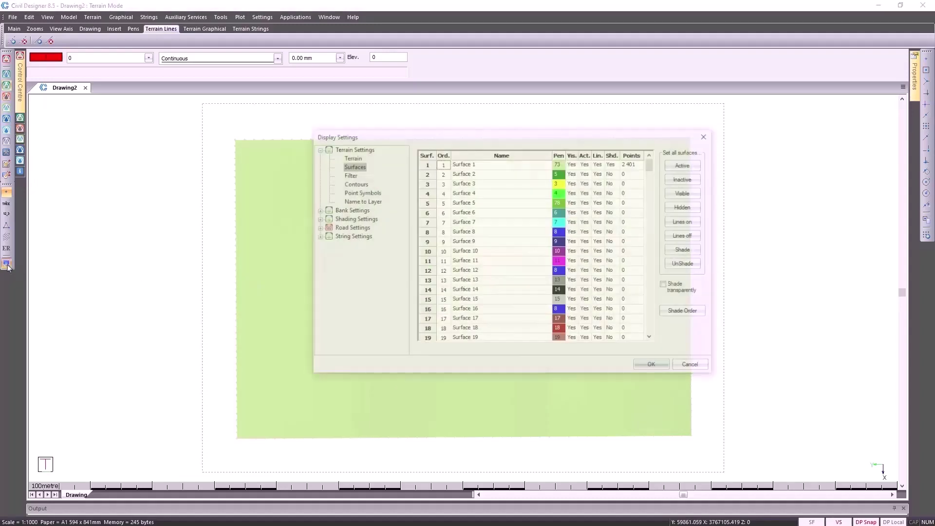
{"action": "left_click", "coordinate": [666, 286]}
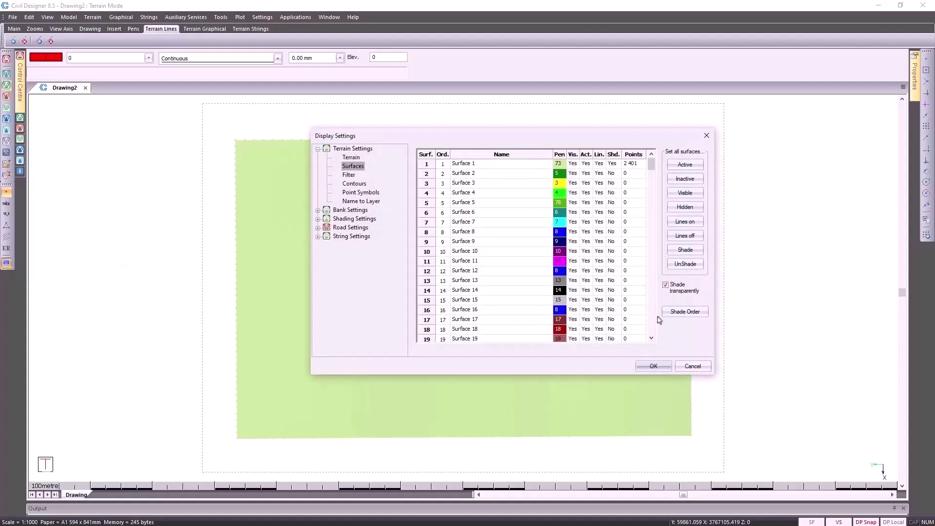
{"action": "left_click", "coordinate": [653, 366]}
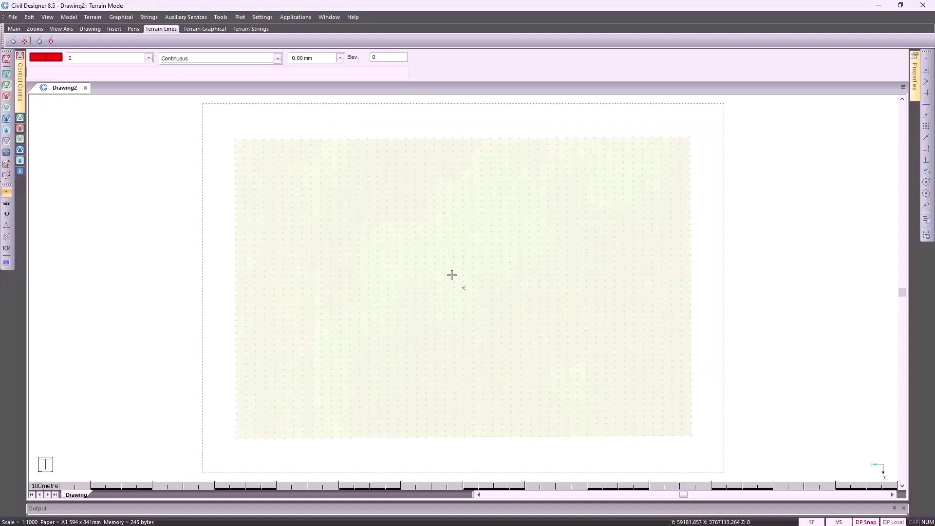